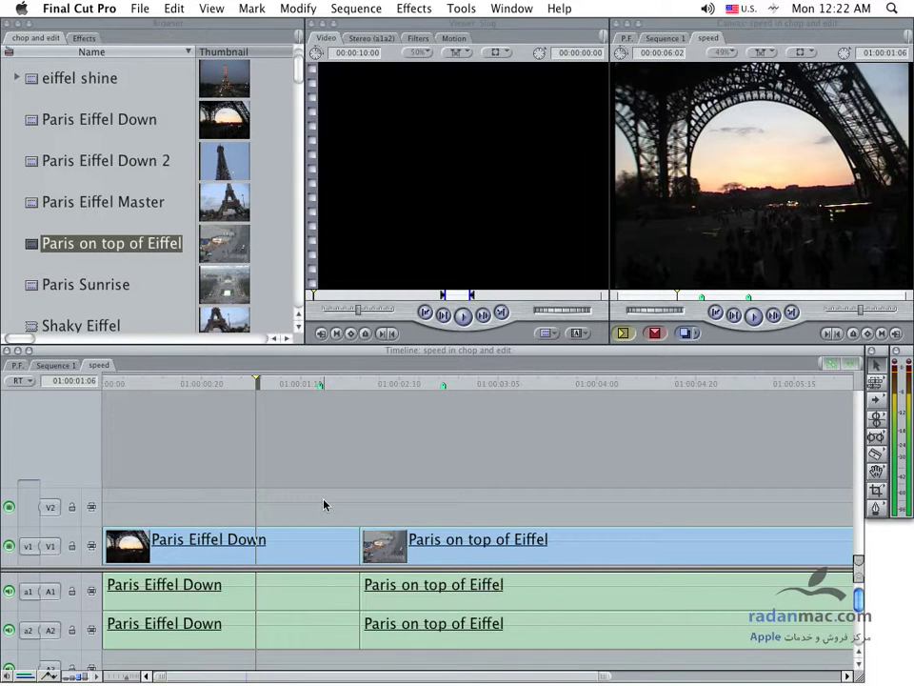
Apply Color Corrector 3-way from Video Filters > Color Correction to the Paris Eiffel Down clip.
click(316, 548)
click(415, 8)
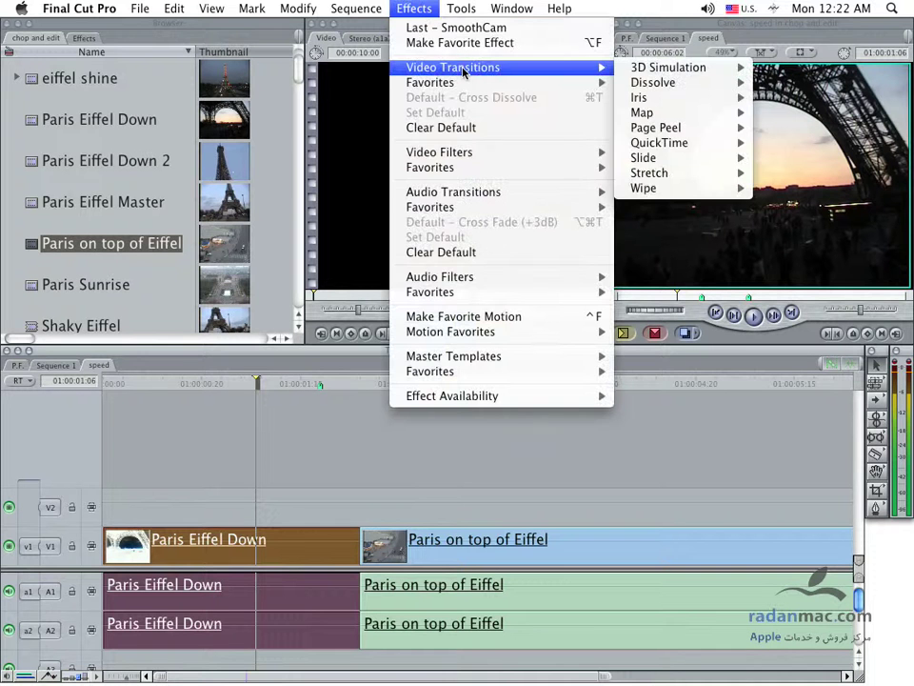
mouse_move(516, 153)
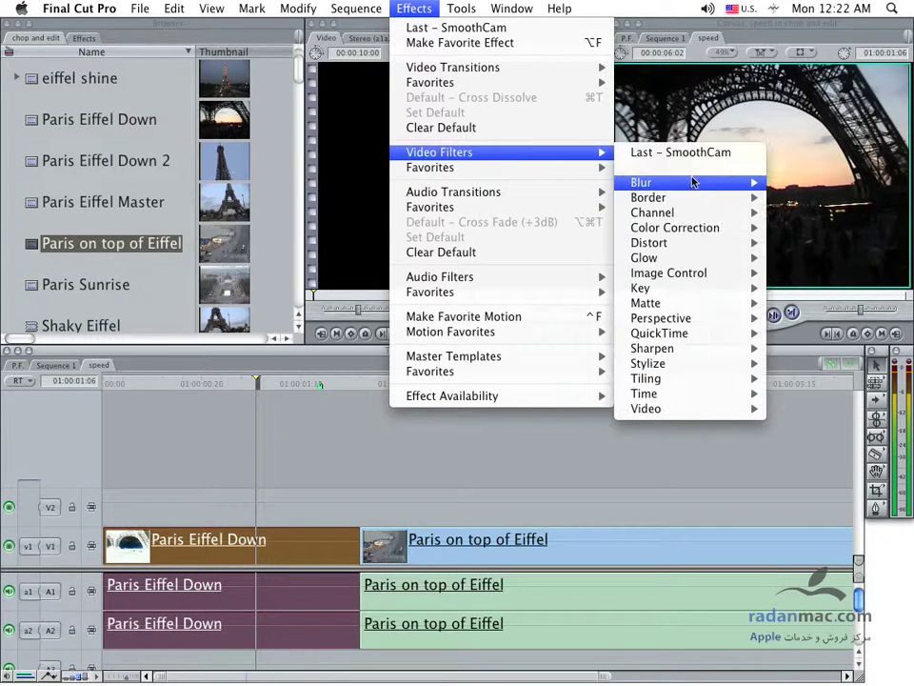
mouse_move(696, 228)
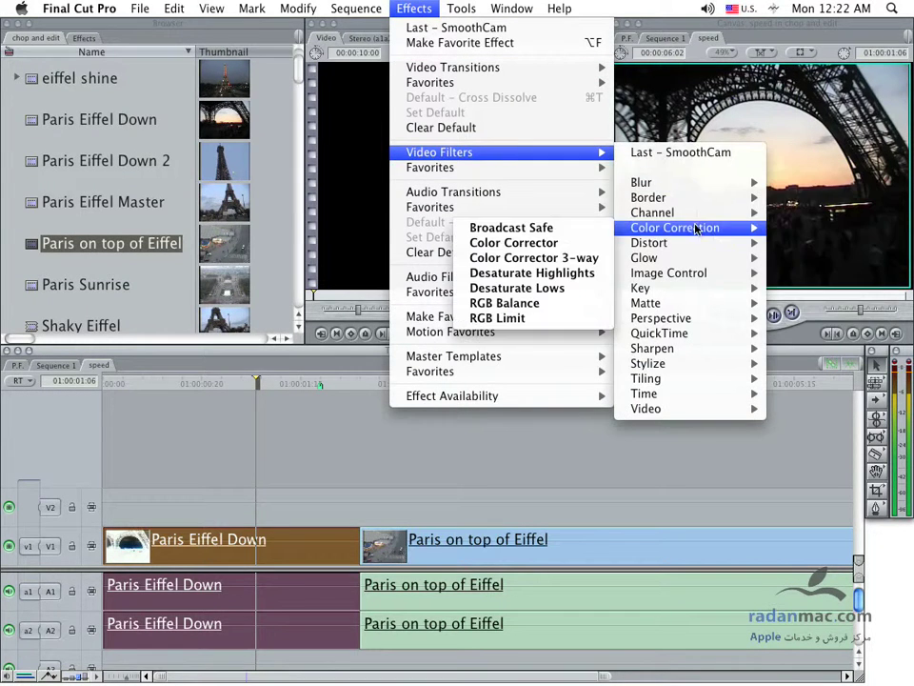
click(521, 257)
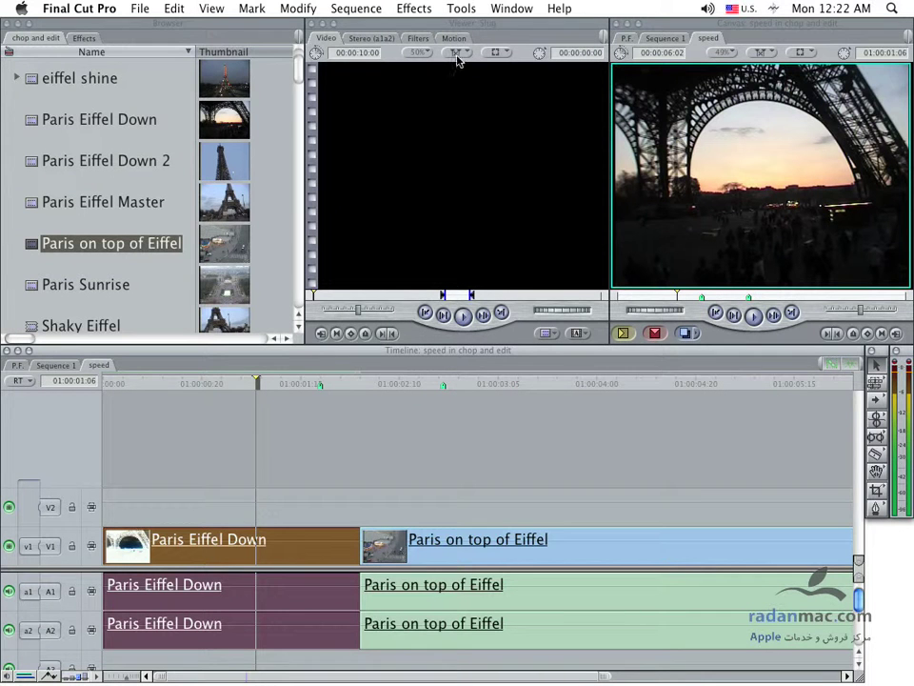
click(86, 38)
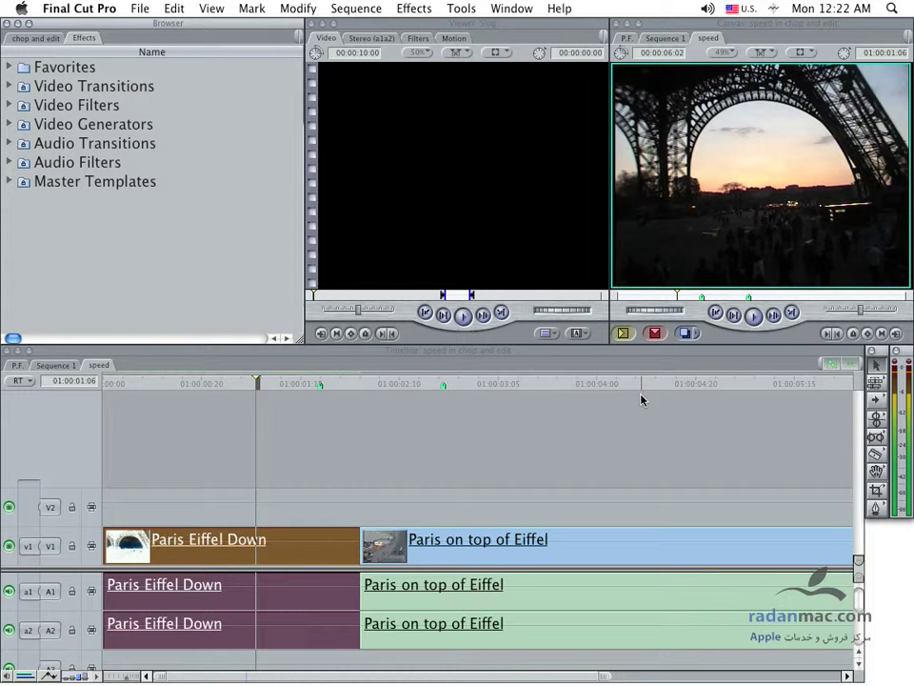
Scrub the sequence, then switch to the Window > Arrange > Color Correction layout.
mouse_move(200, 383)
mouse_down()
mouse_move(297, 386)
mouse_move(218, 390)
mouse_up()
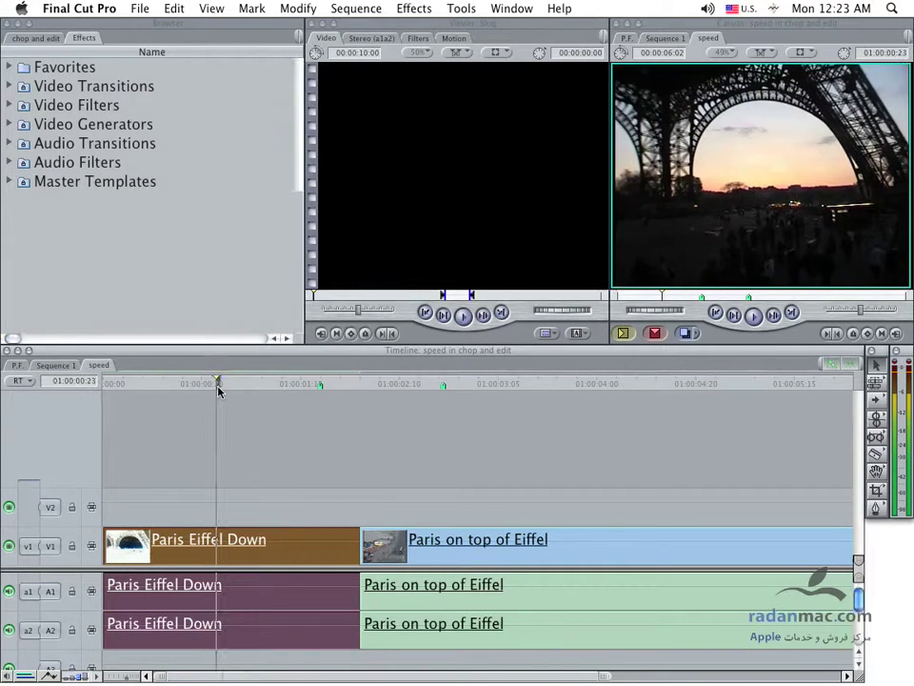
click(508, 8)
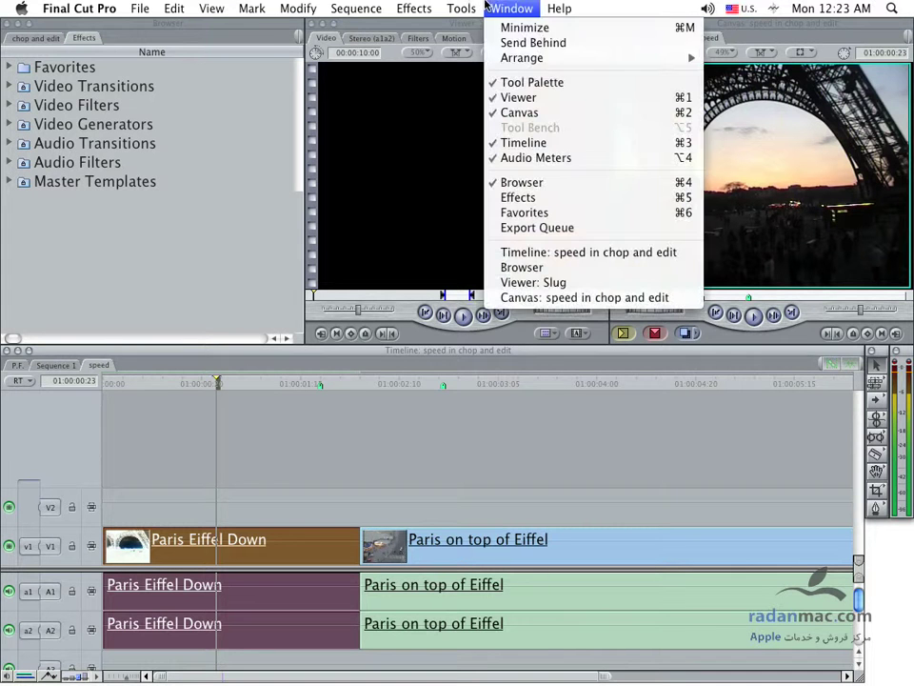
mouse_move(552, 58)
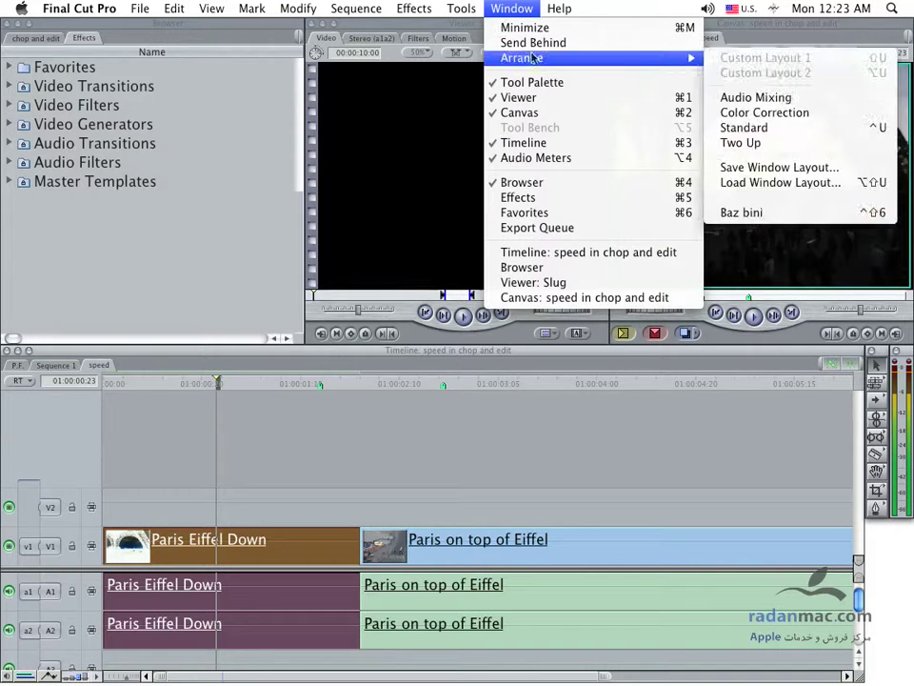
click(803, 112)
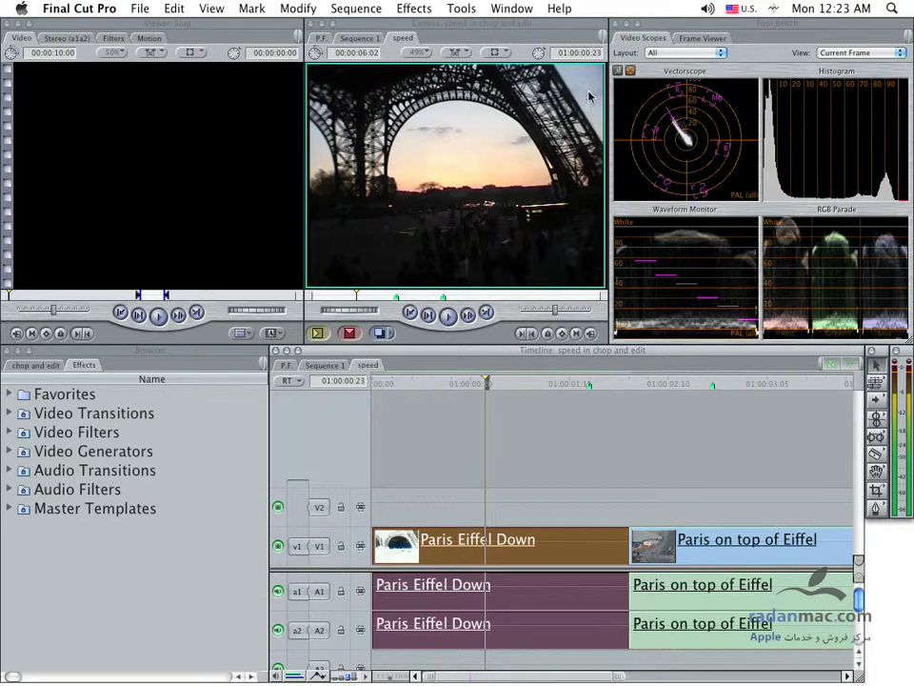
Set the Video Scopes Layout to Waveform so only the Waveform Monitor shows.
mouse_move(718, 106)
mouse_move(703, 230)
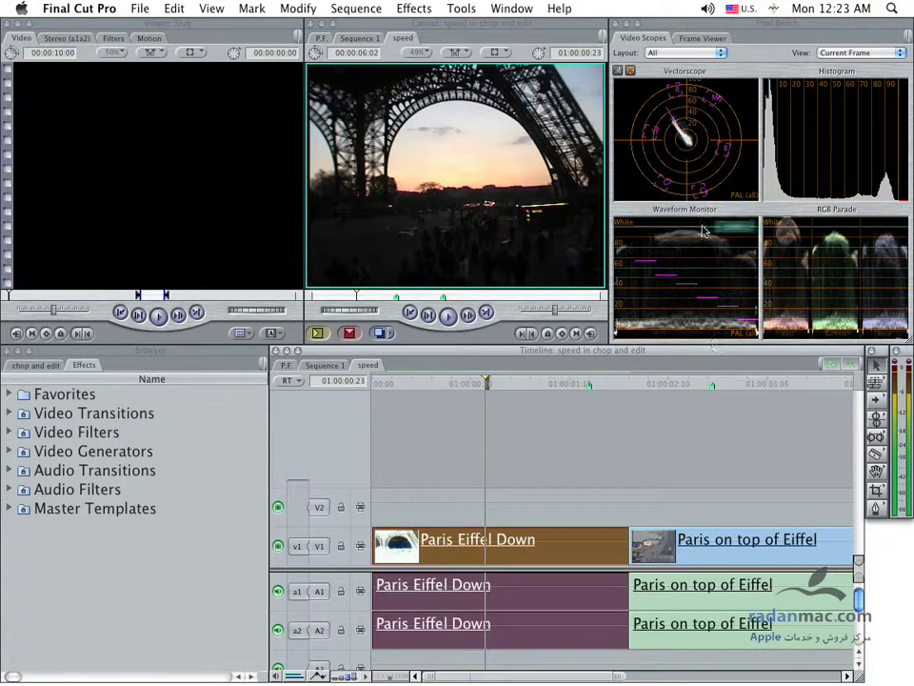
click(718, 55)
click(683, 67)
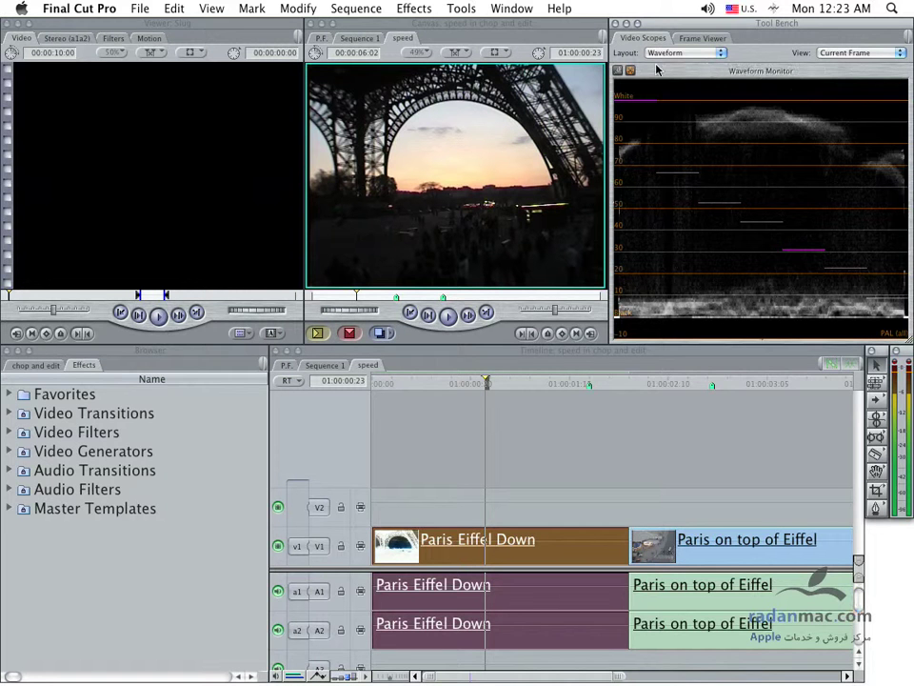
mouse_move(705, 318)
Open the V1 Paris Eiffel Down clip in the Viewer and show its Color Corrector 3-way visual controls.
click(572, 539)
double_click(571, 539)
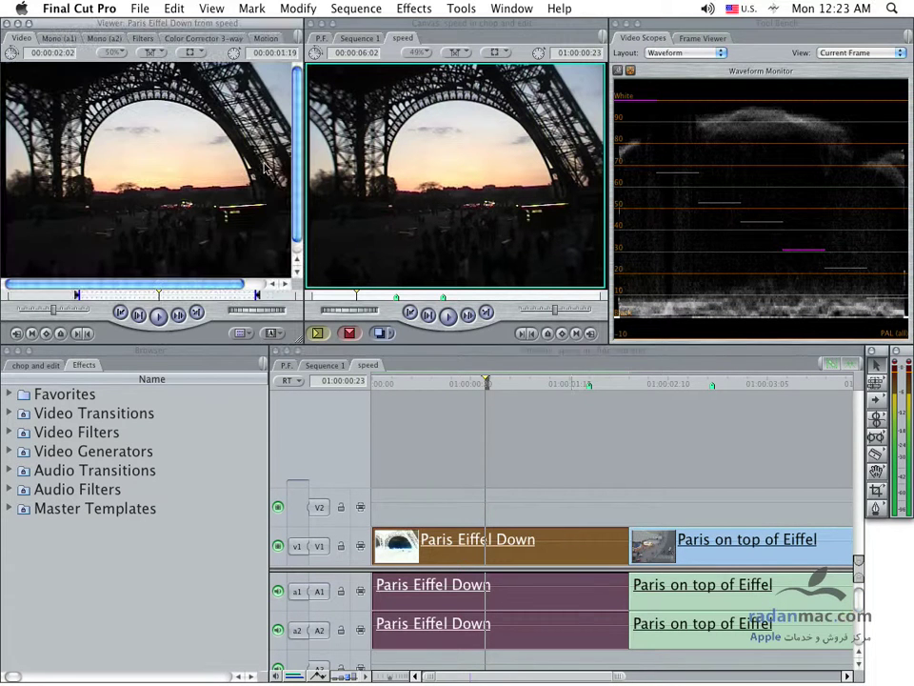
click(198, 41)
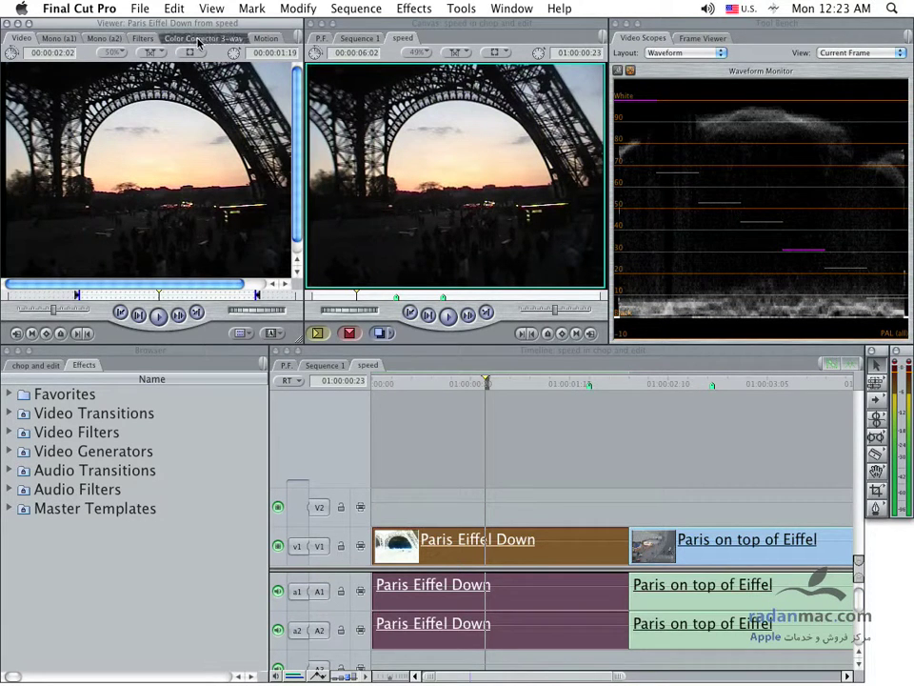
click(143, 38)
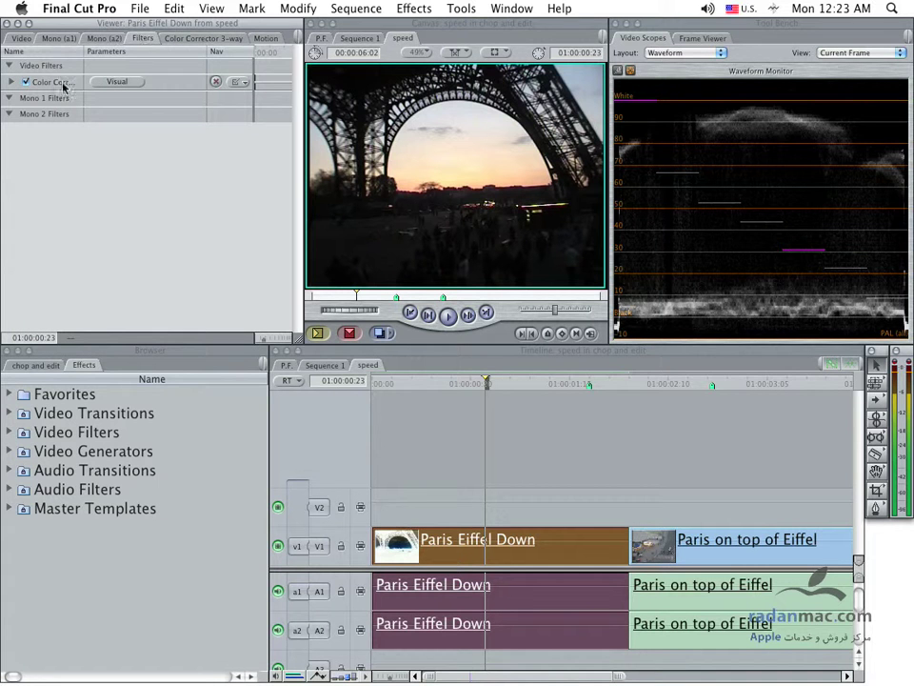
click(119, 82)
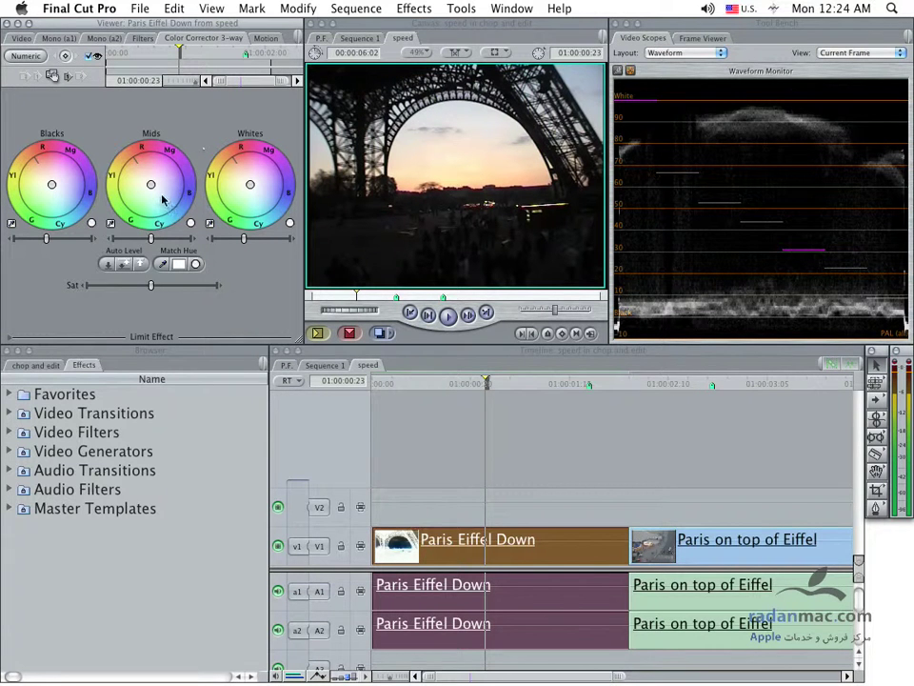
Scrub and play the sequence, then park the playhead at 01:00:00:19.
mouse_move(776, 188)
mouse_move(484, 384)
mouse_down()
mouse_move(468, 387)
mouse_move(533, 393)
mouse_move(495, 395)
mouse_up()
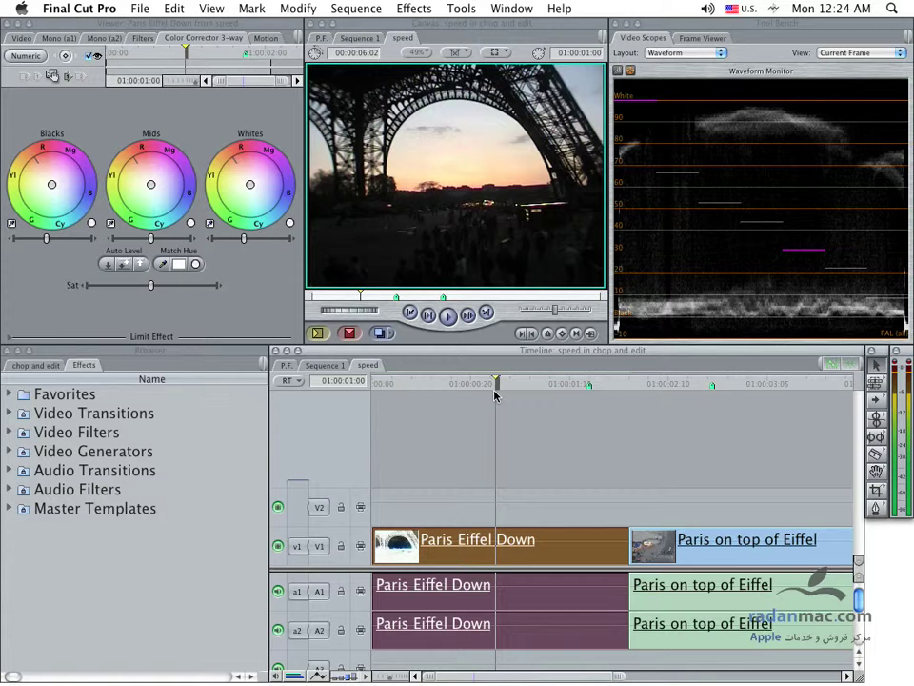
key(space)
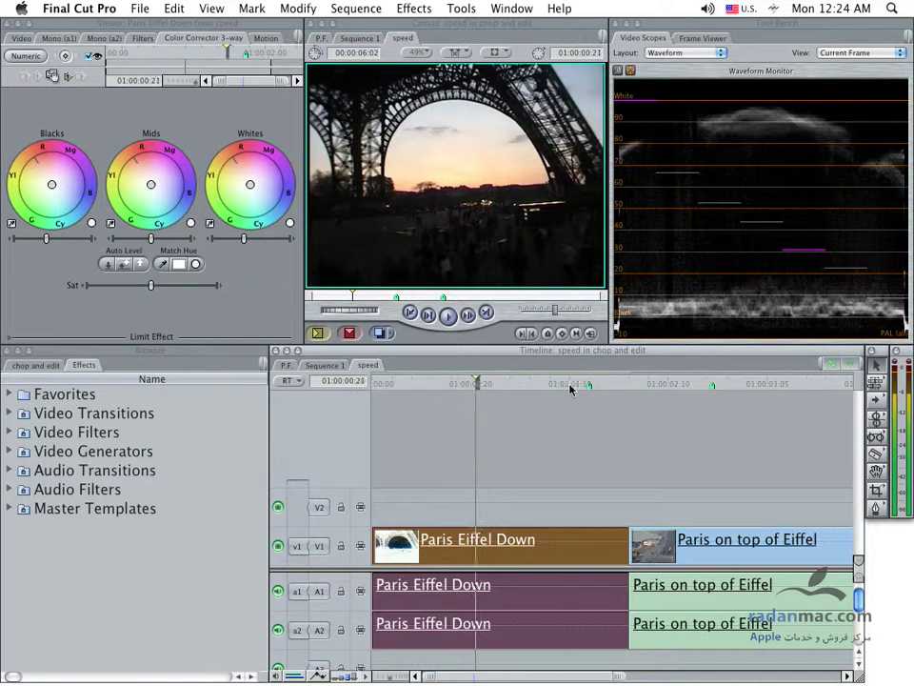
click(487, 385)
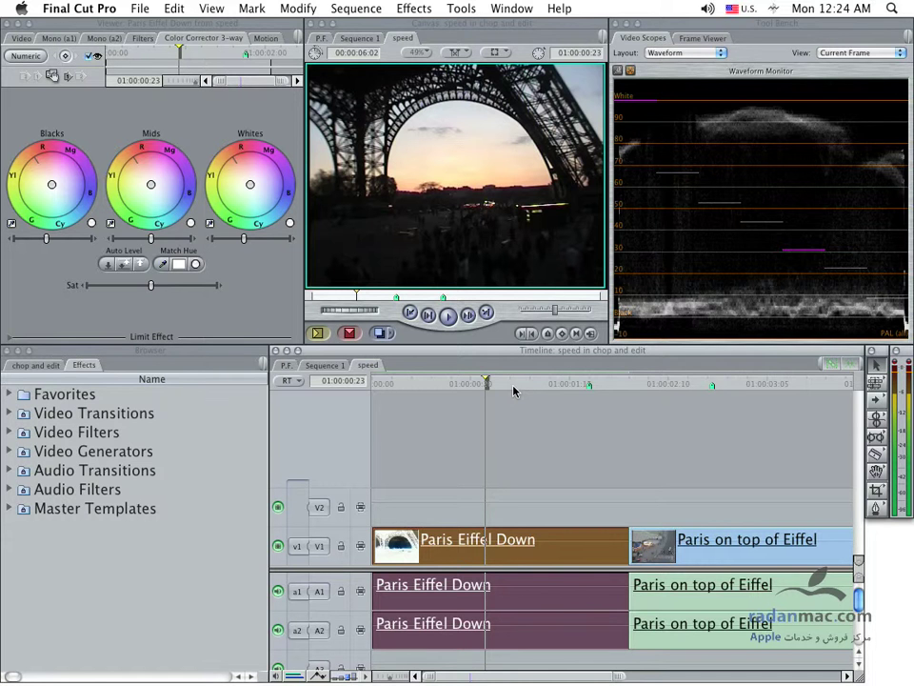
drag(530, 385, 465, 397)
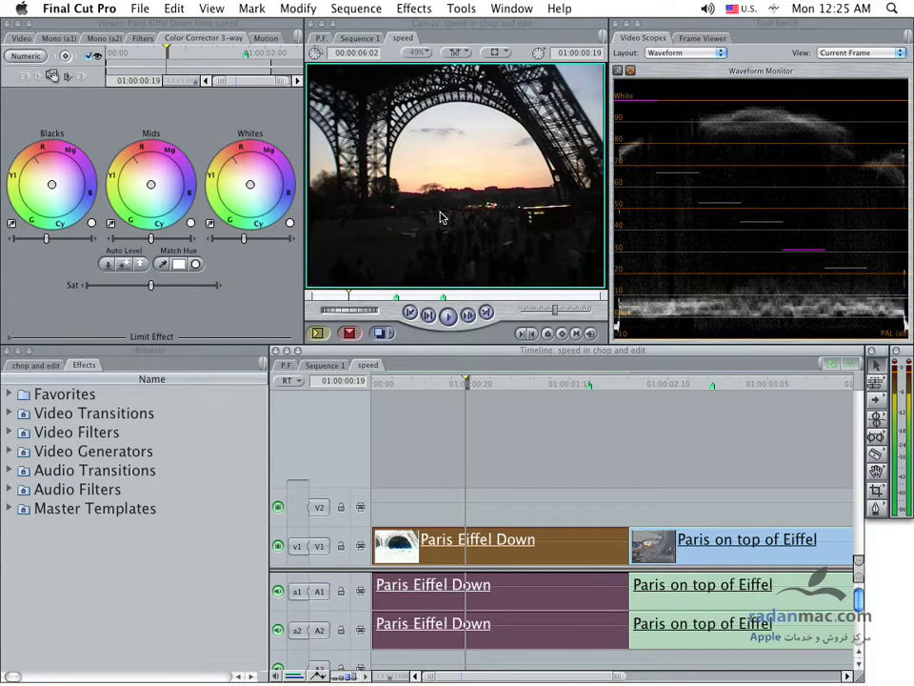
mouse_move(798, 95)
Pull the Whites level down in two drags and adjust levels while watching the Waveform Monitor.
click(294, 244)
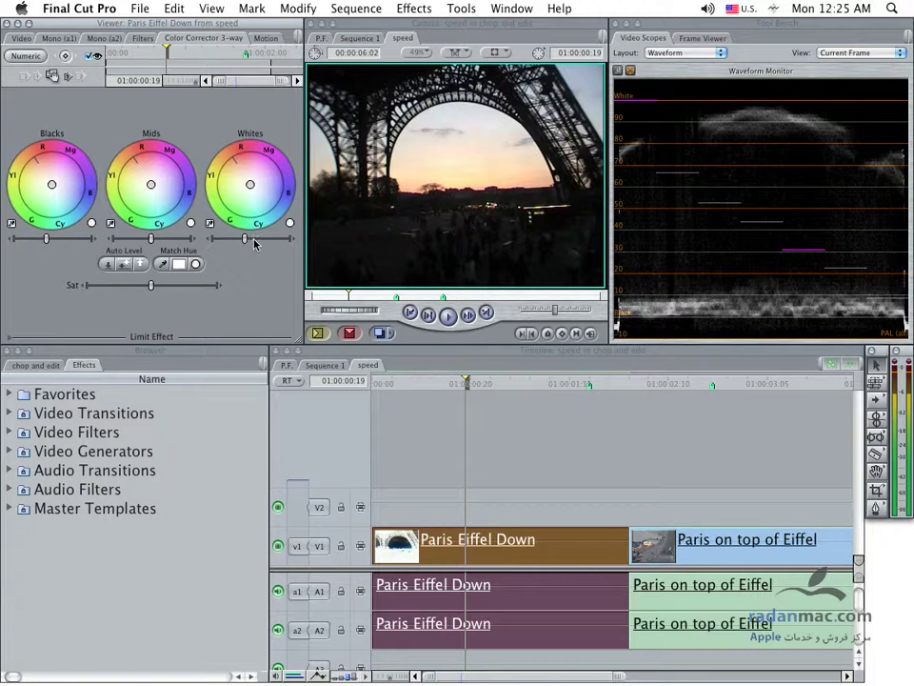
mouse_move(245, 244)
mouse_down()
mouse_move(236, 244)
mouse_move(298, 245)
mouse_up()
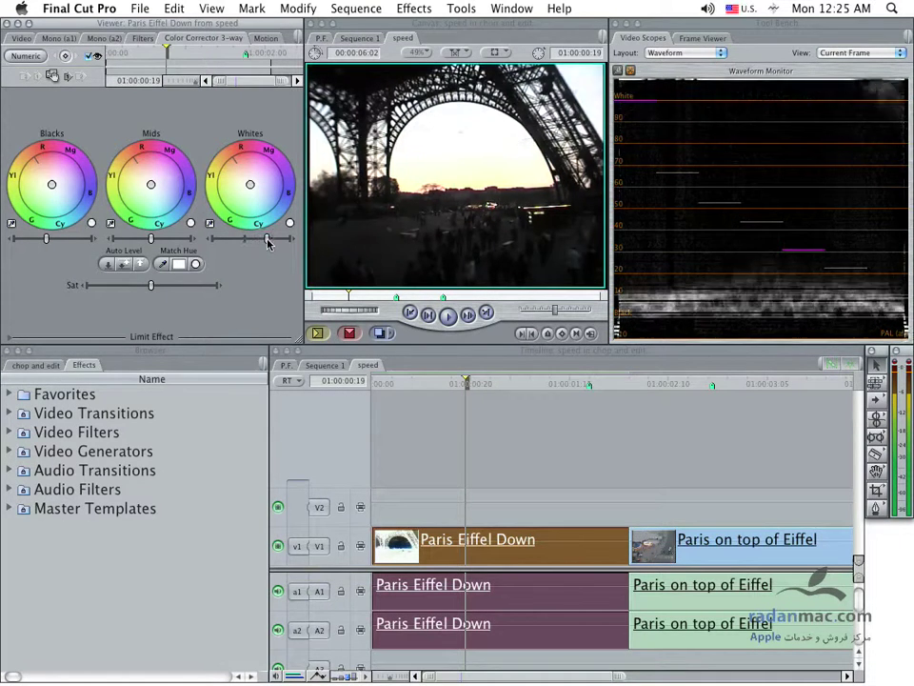
mouse_move(290, 239)
mouse_down()
mouse_move(254, 242)
mouse_move(245, 252)
mouse_up()
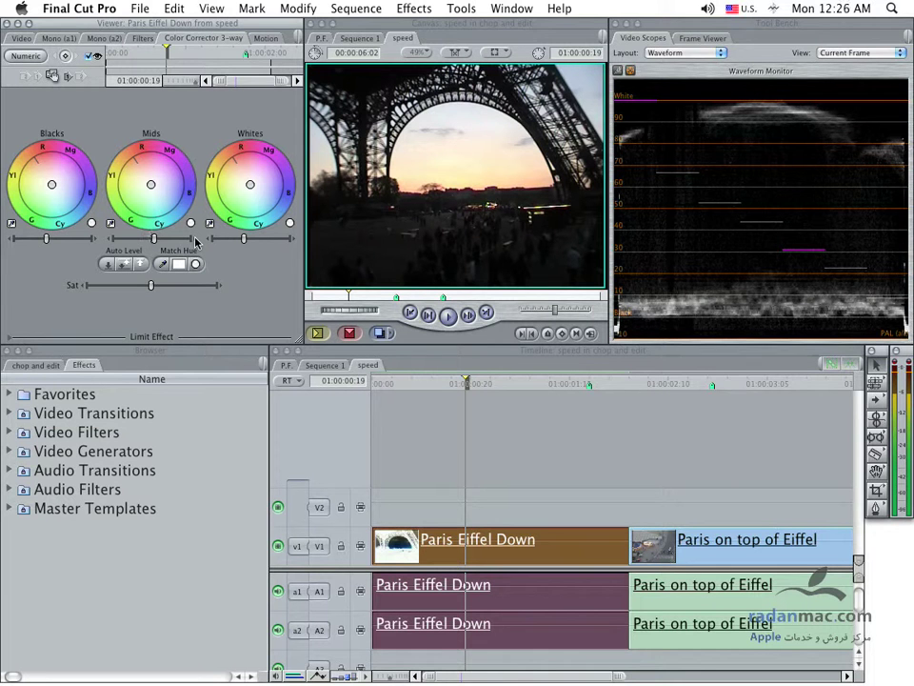
mouse_move(762, 286)
mouse_down()
mouse_move(762, 321)
mouse_move(743, 289)
mouse_move(739, 123)
mouse_up()
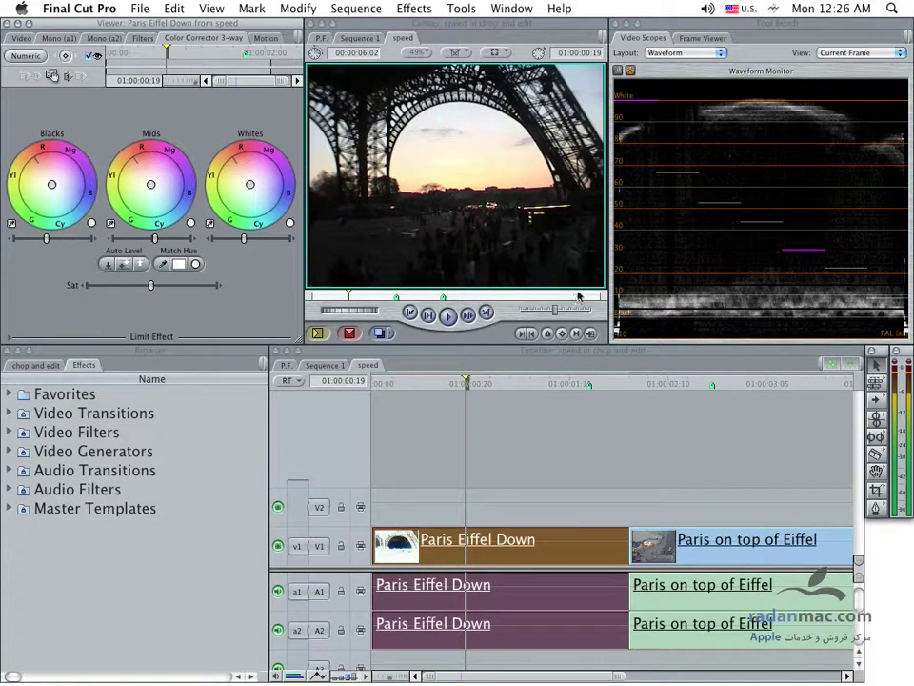
mouse_move(671, 336)
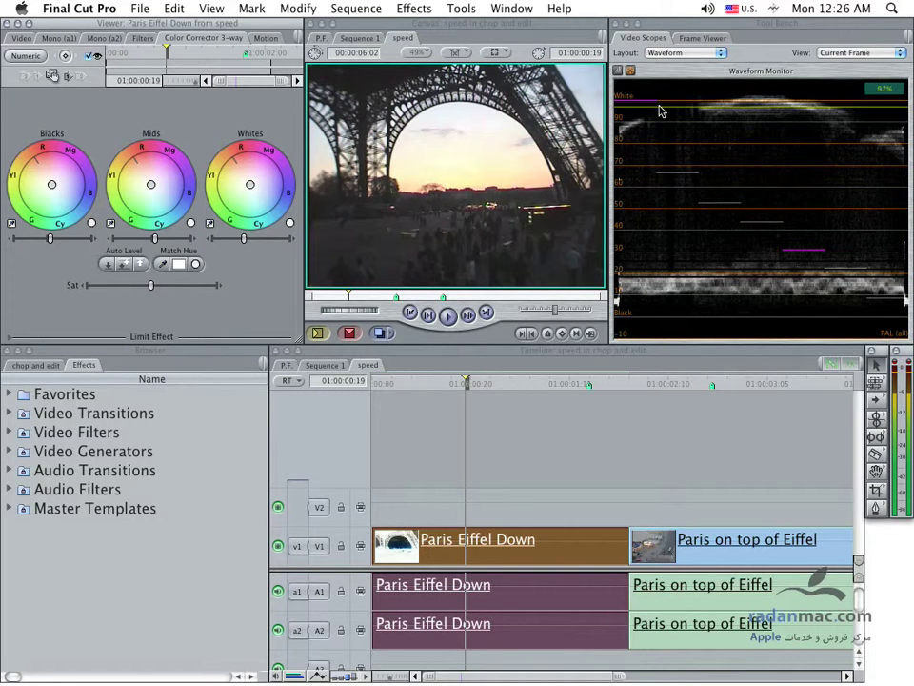
mouse_move(659, 103)
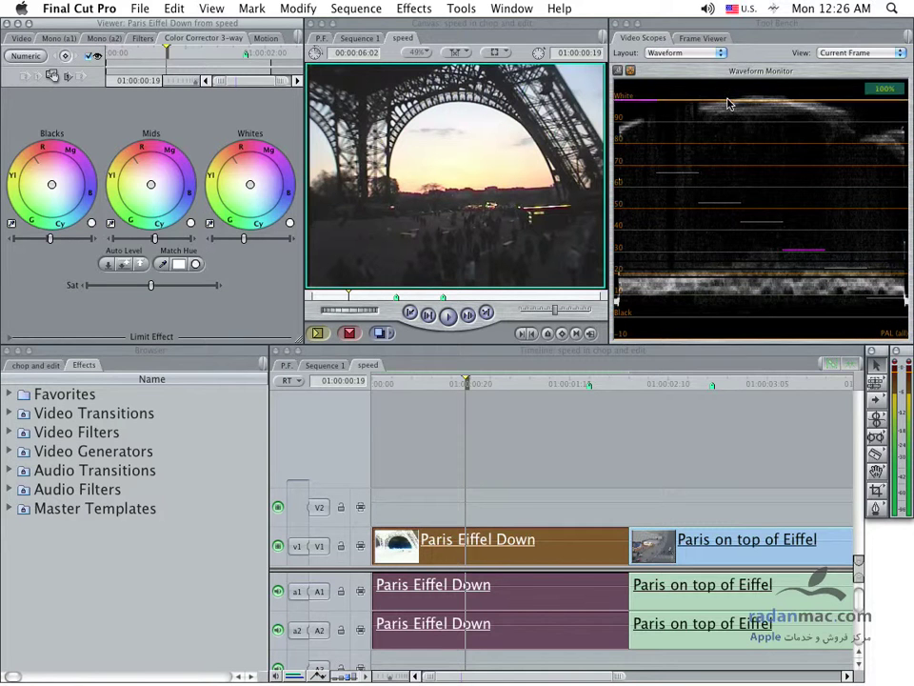
mouse_move(723, 102)
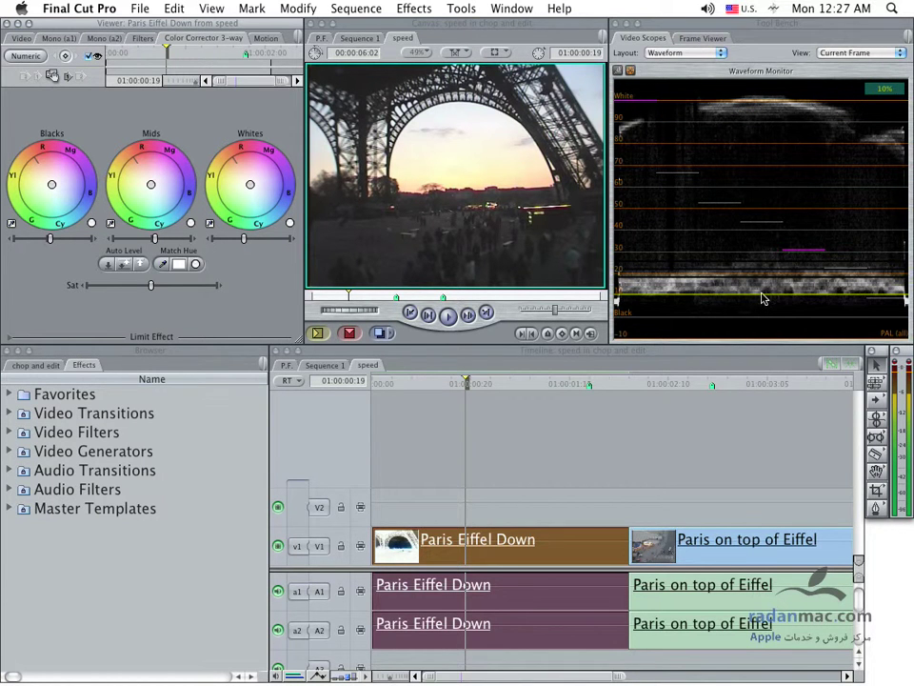
click(683, 53)
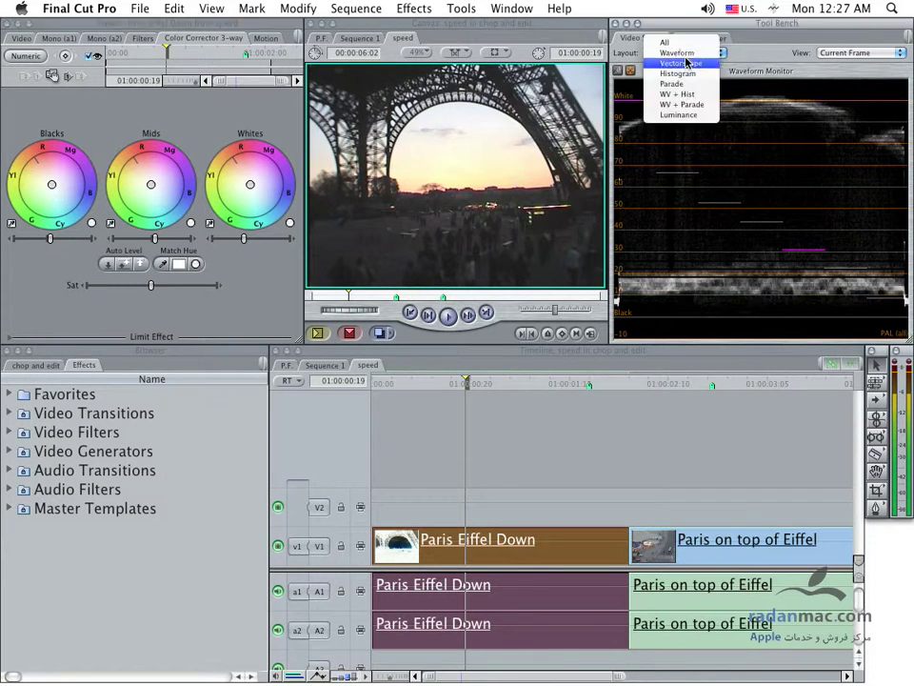
click(678, 65)
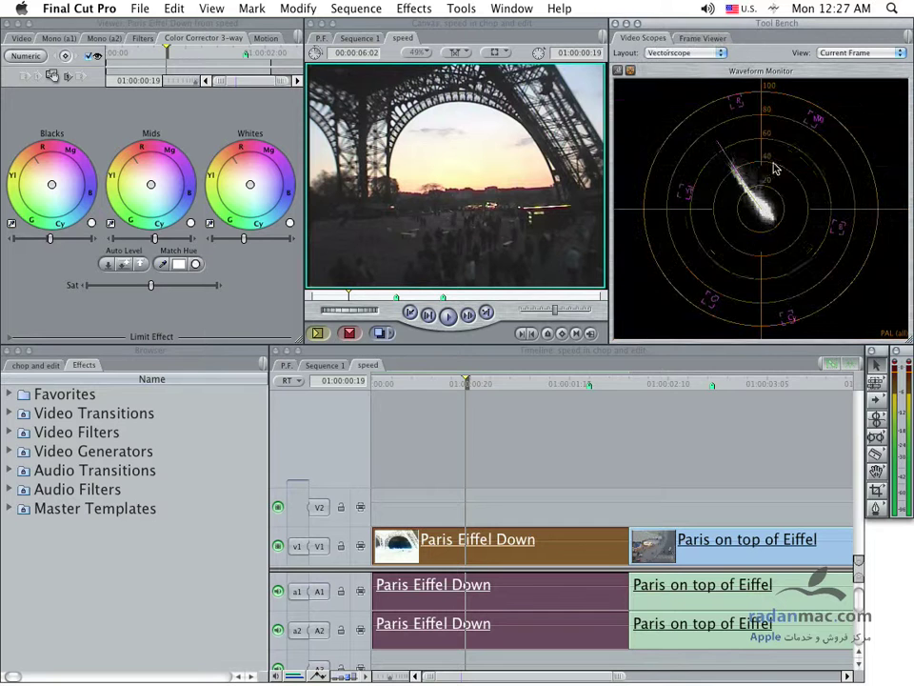
click(692, 53)
click(692, 44)
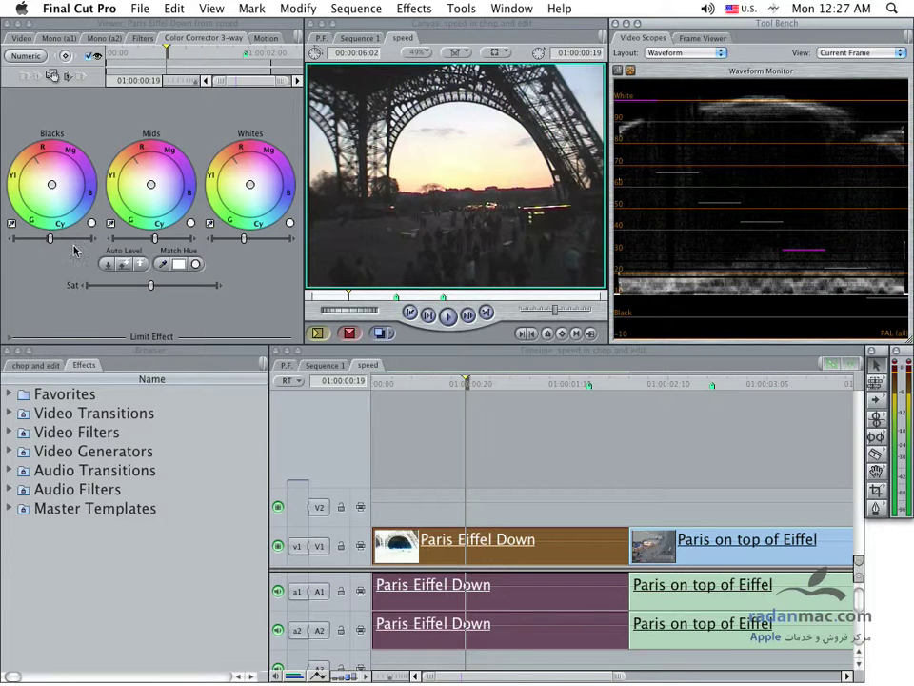
Drag the Blacks level slider left to crush the shadows under the Eiffel Tower.
click(10, 242)
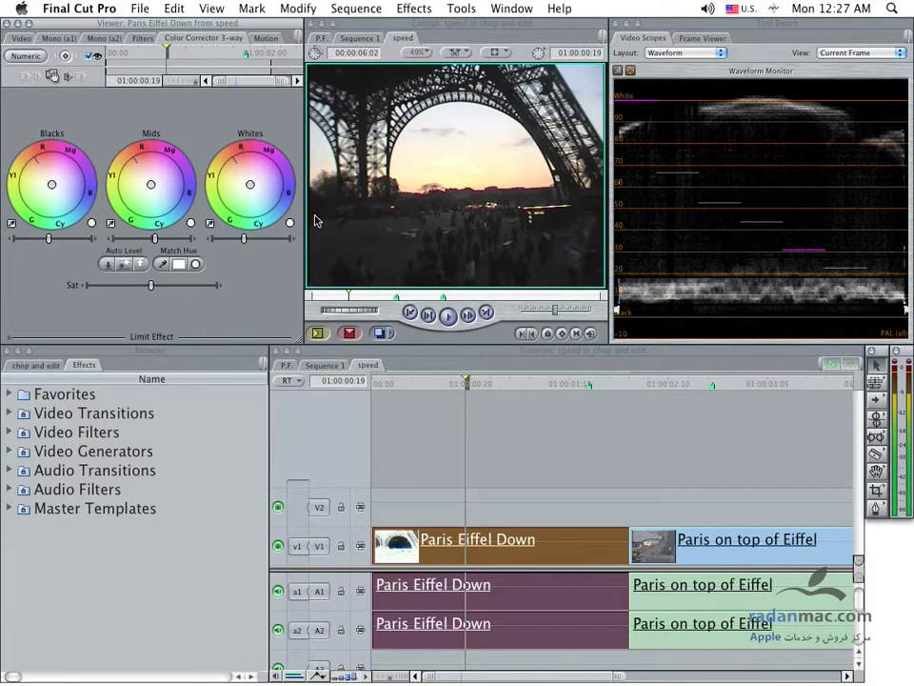
mouse_move(668, 322)
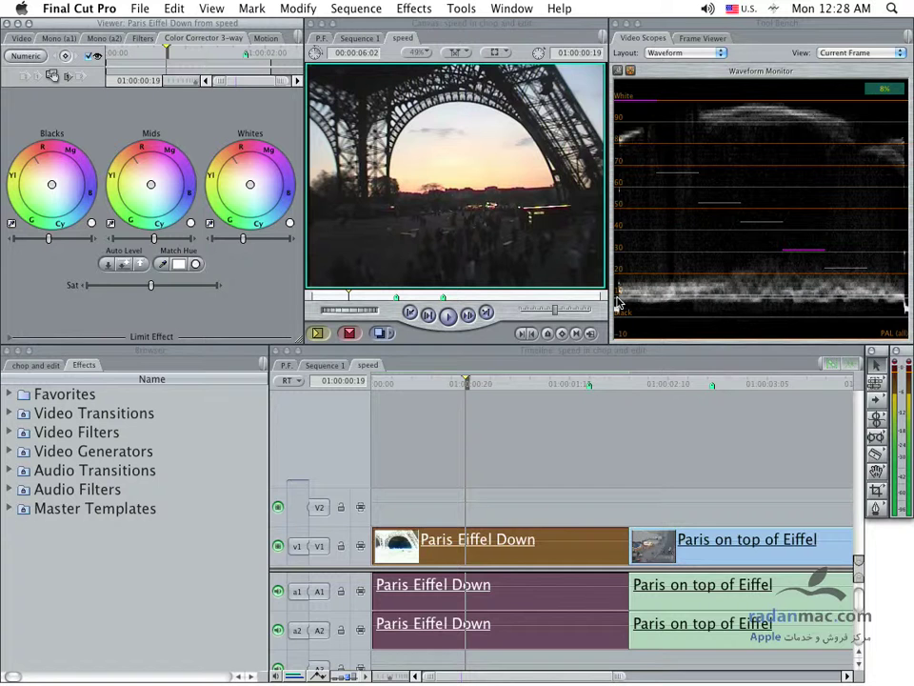
drag(51, 243, 43, 243)
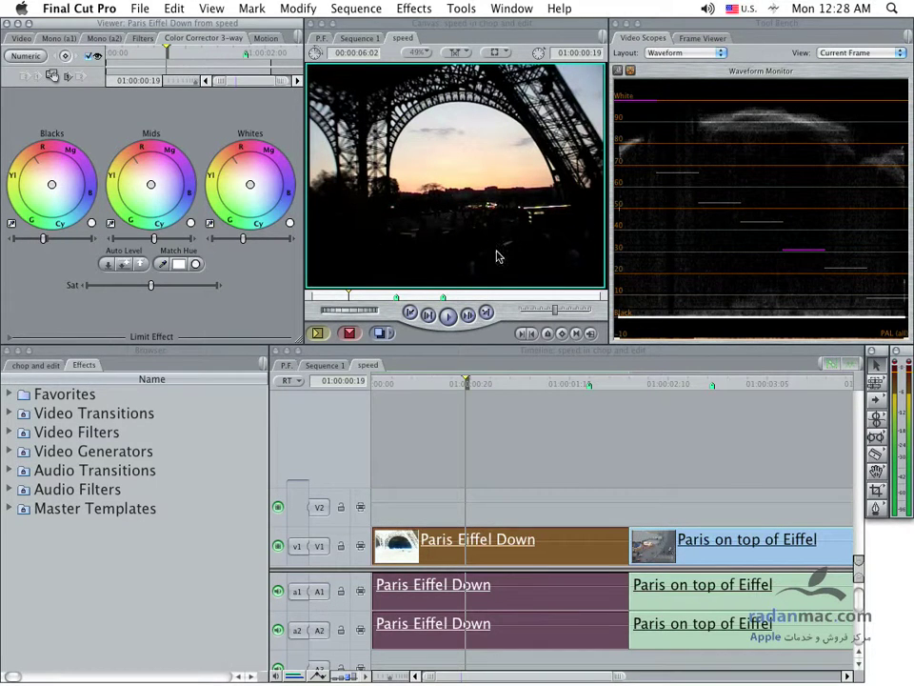
Undo the Blacks change, then play the sequence from its start twice to review it.
key(super+z)
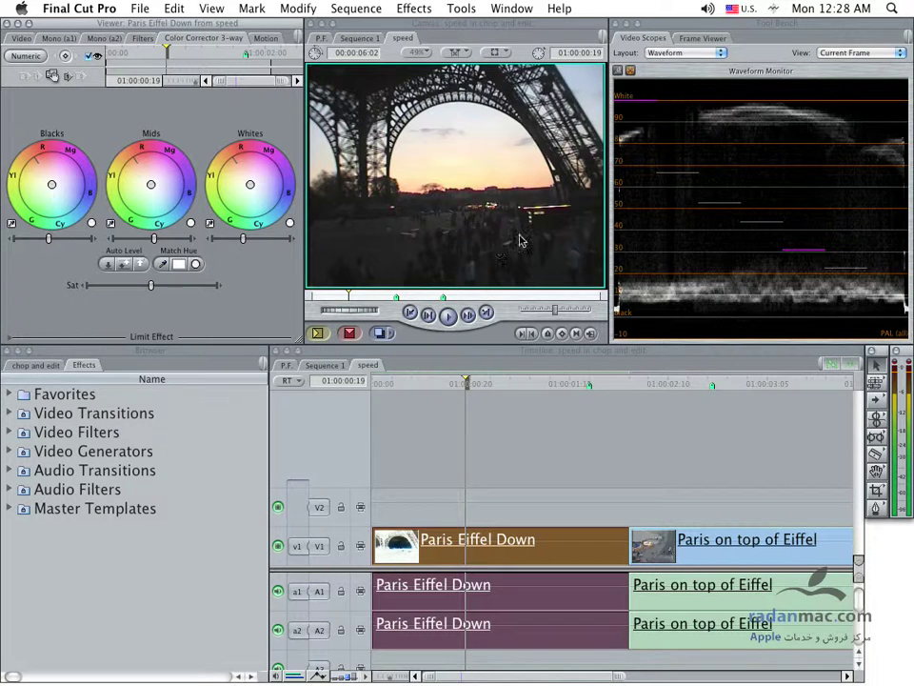
drag(466, 384, 374, 384)
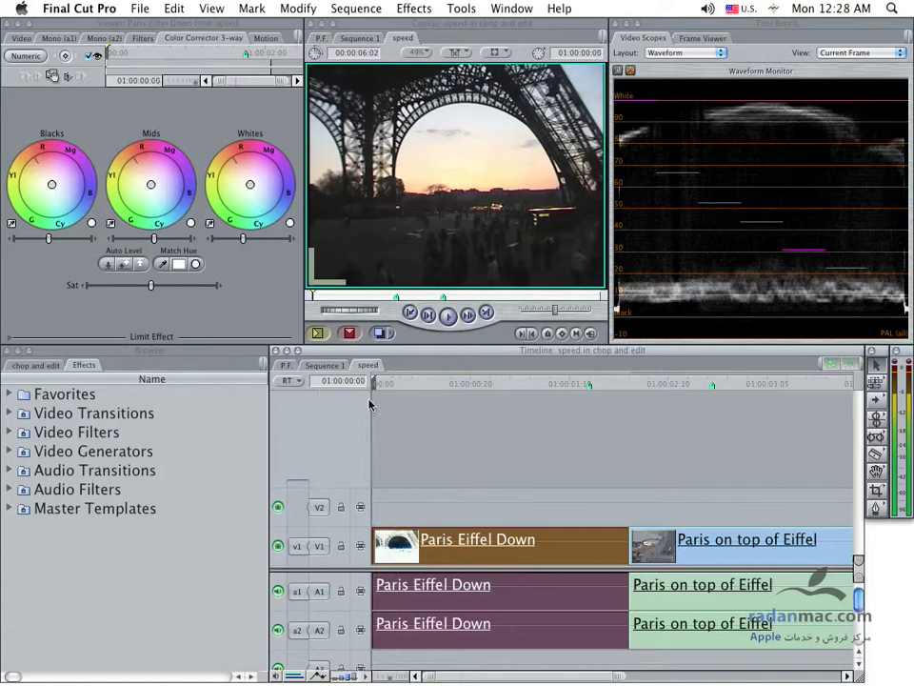
key(space)
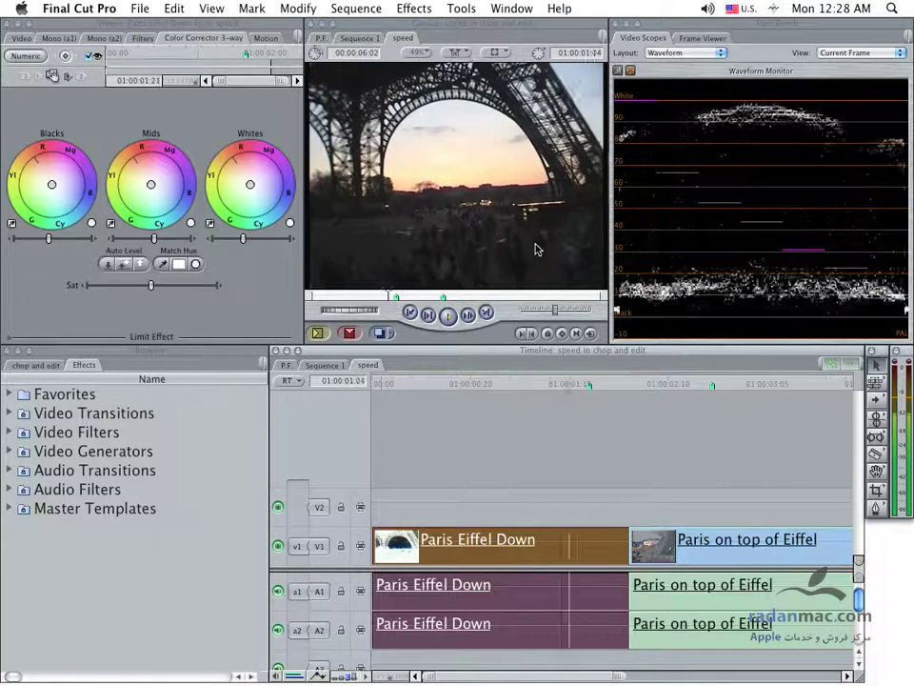
click(392, 383)
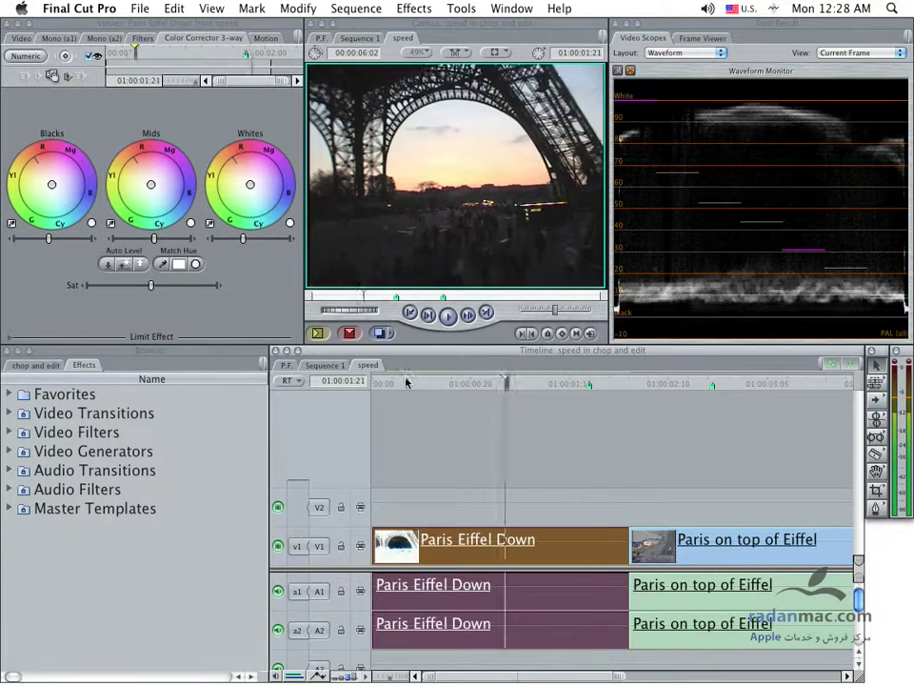
key(space)
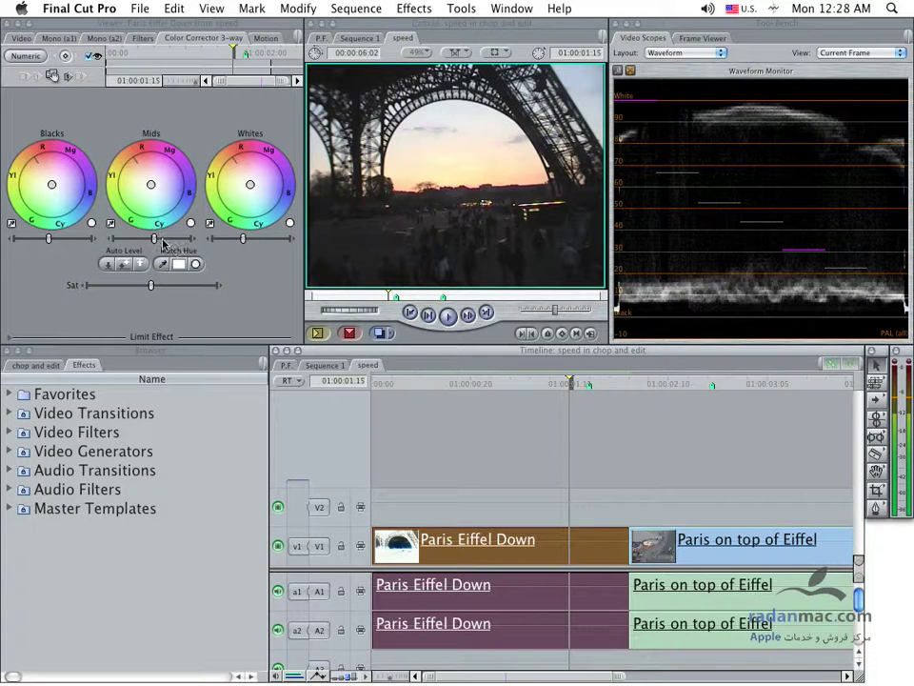
Switch the Tool Bench scope Layout to Vectorscope.
click(697, 65)
click(695, 54)
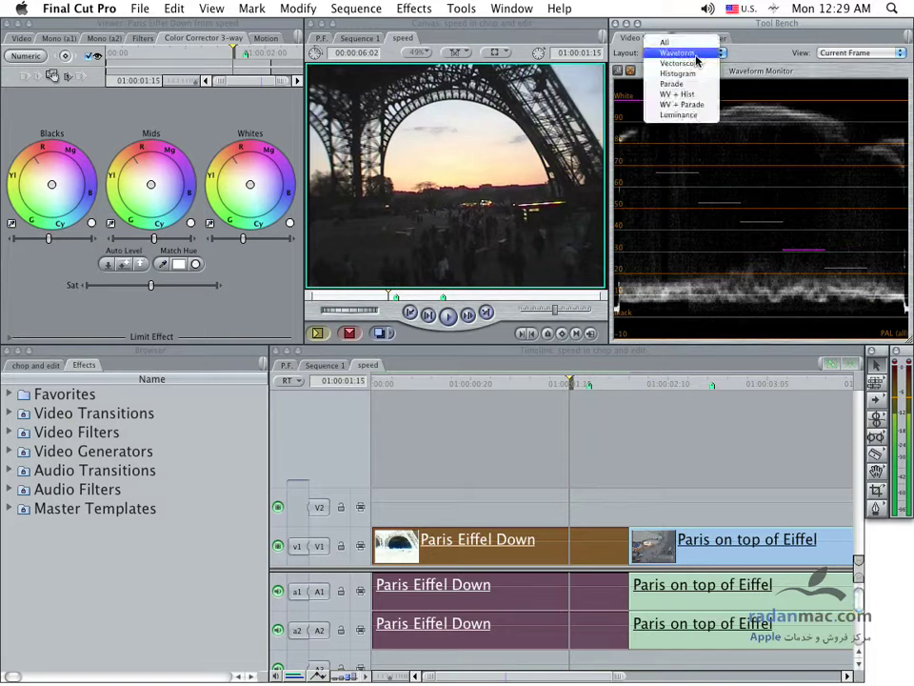
click(695, 64)
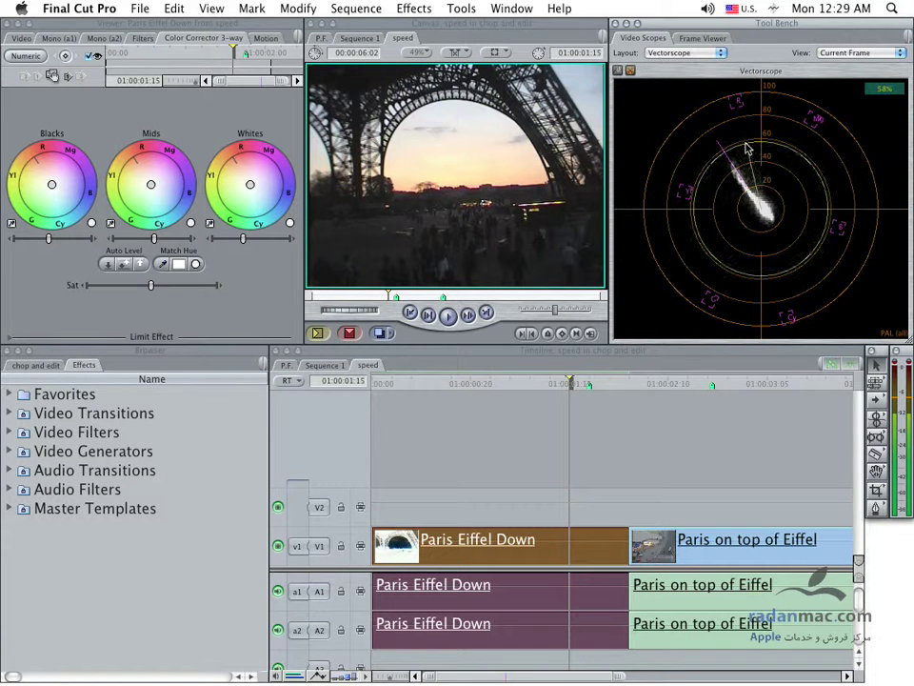
mouse_move(744, 197)
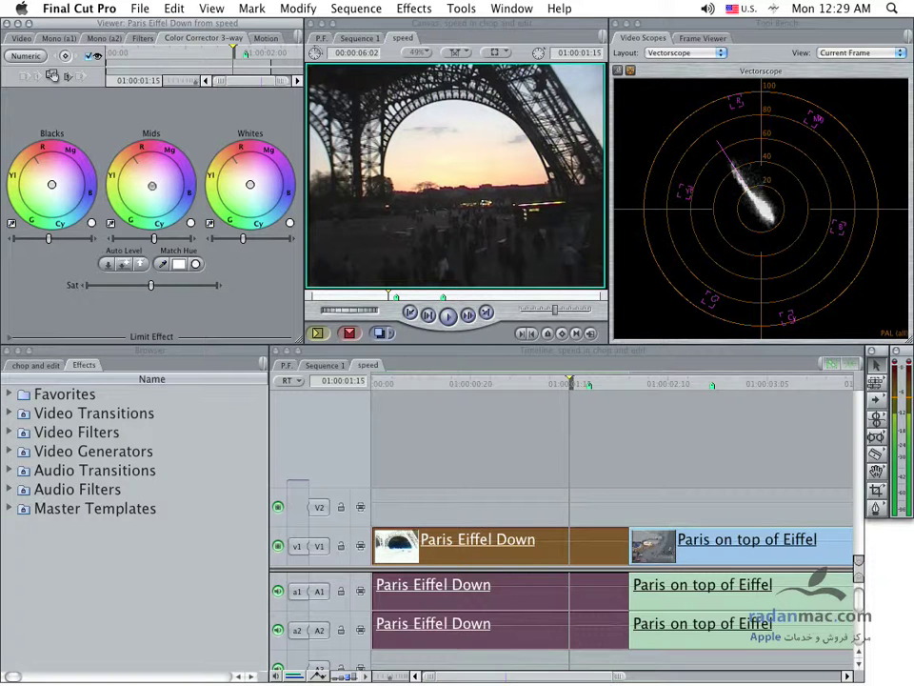
Try a slight Mids balance shift, undo it, and reset the Mids balance to neutral.
drag(152, 187, 161, 191)
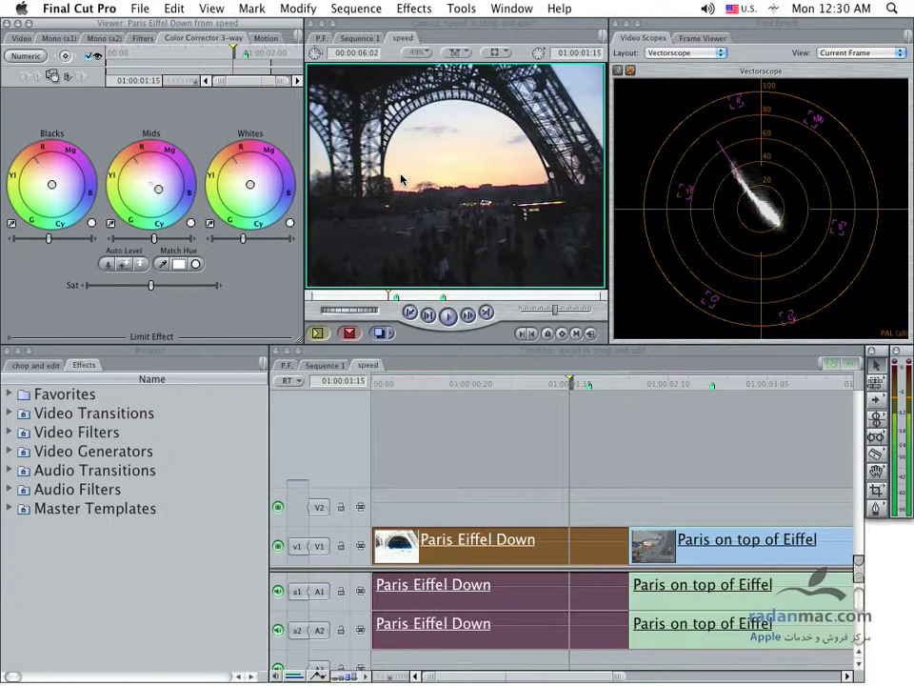
key(super+z)
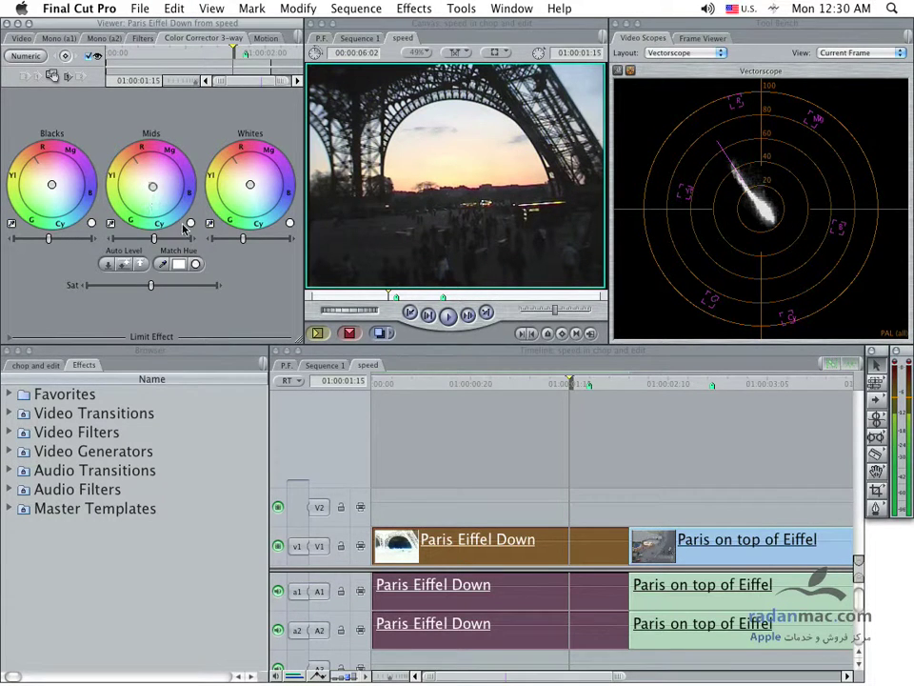
click(190, 225)
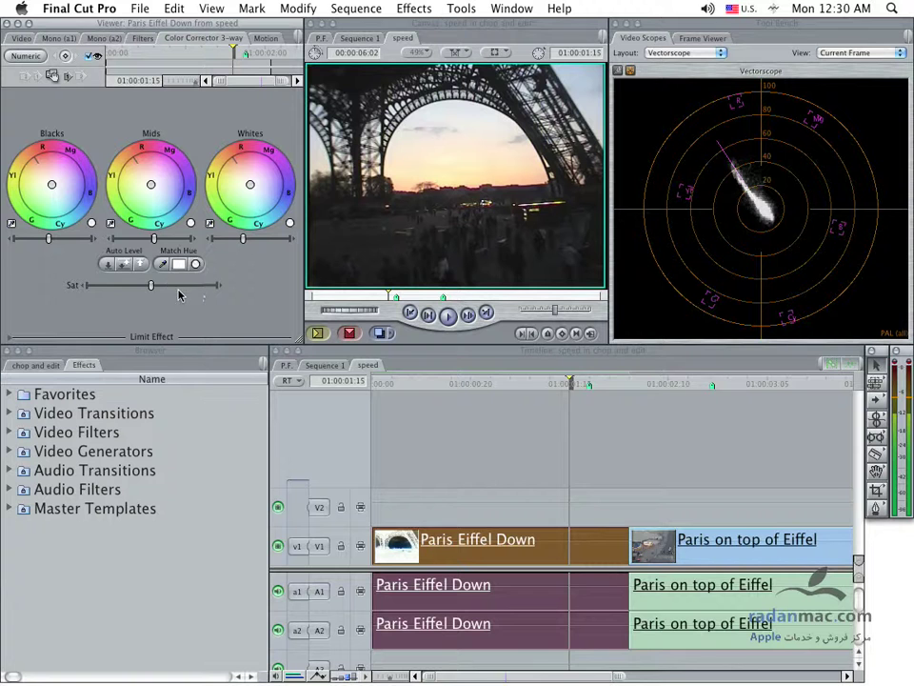
Boost the Sat slider, ease it back slightly, then push it to its maximum.
drag(151, 291, 178, 292)
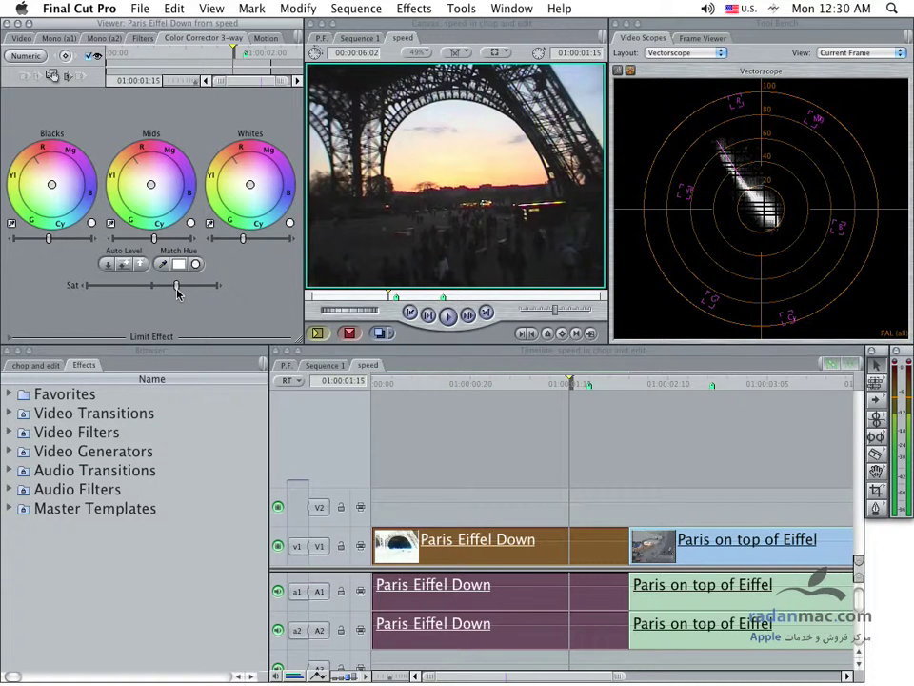
drag(179, 294, 176, 294)
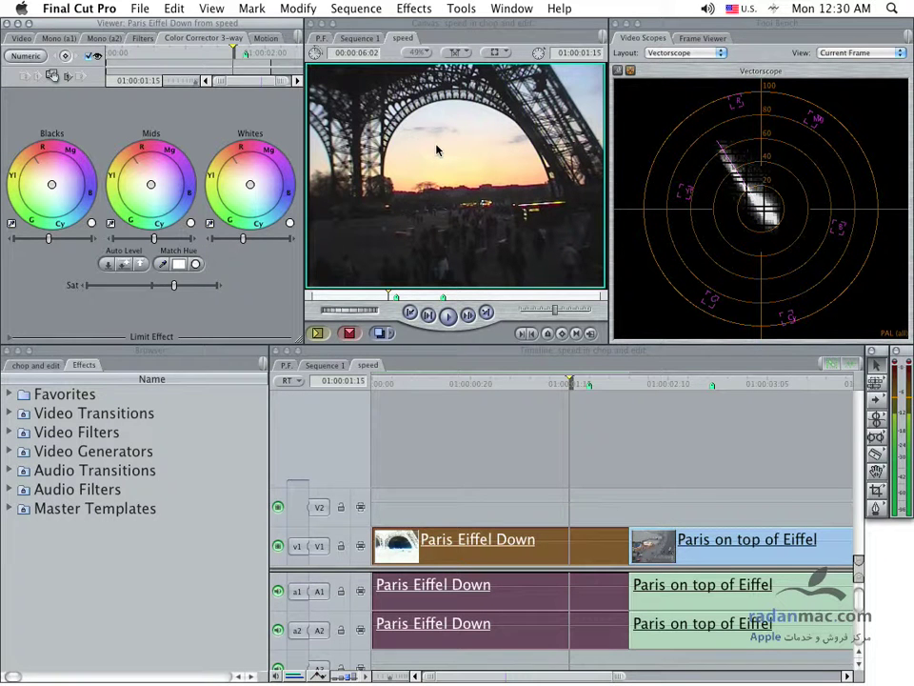
drag(174, 285, 232, 288)
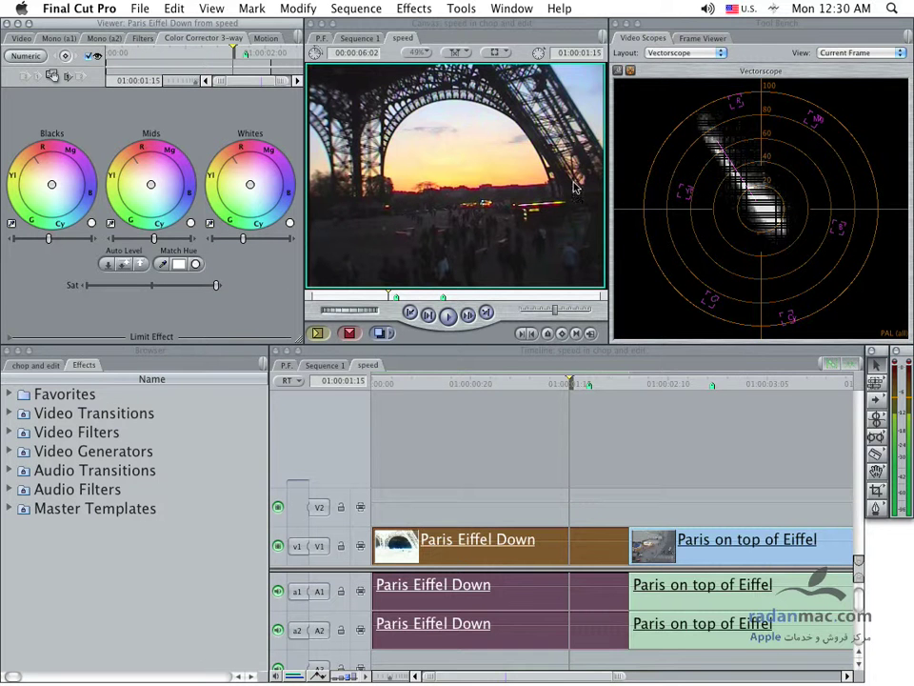
mouse_move(696, 149)
Lower the saturation slightly and nudge the mid-tone balance toward cool purple.
drag(210, 291, 186, 291)
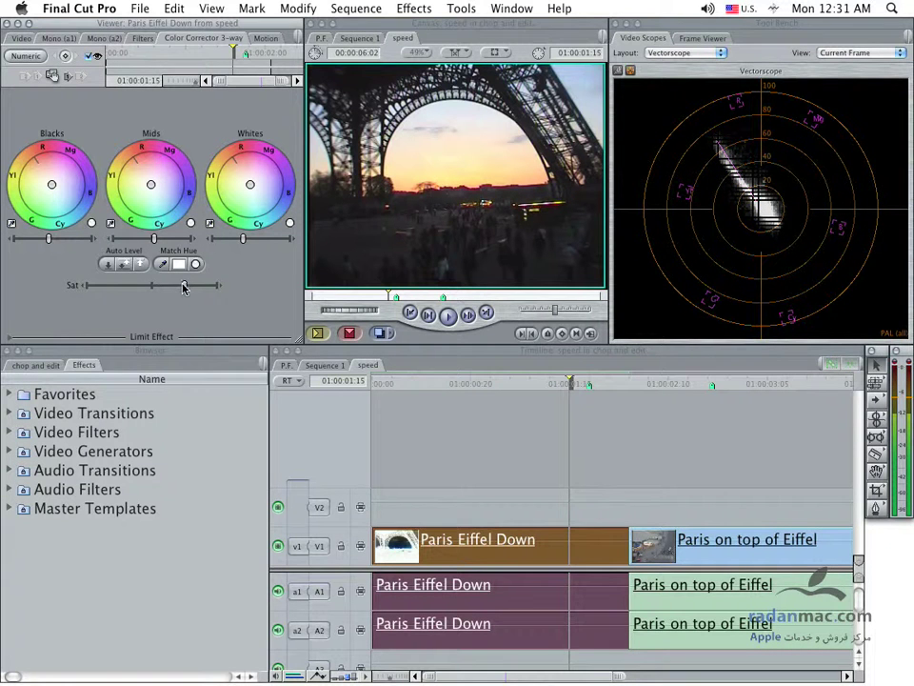
drag(184, 286, 181, 285)
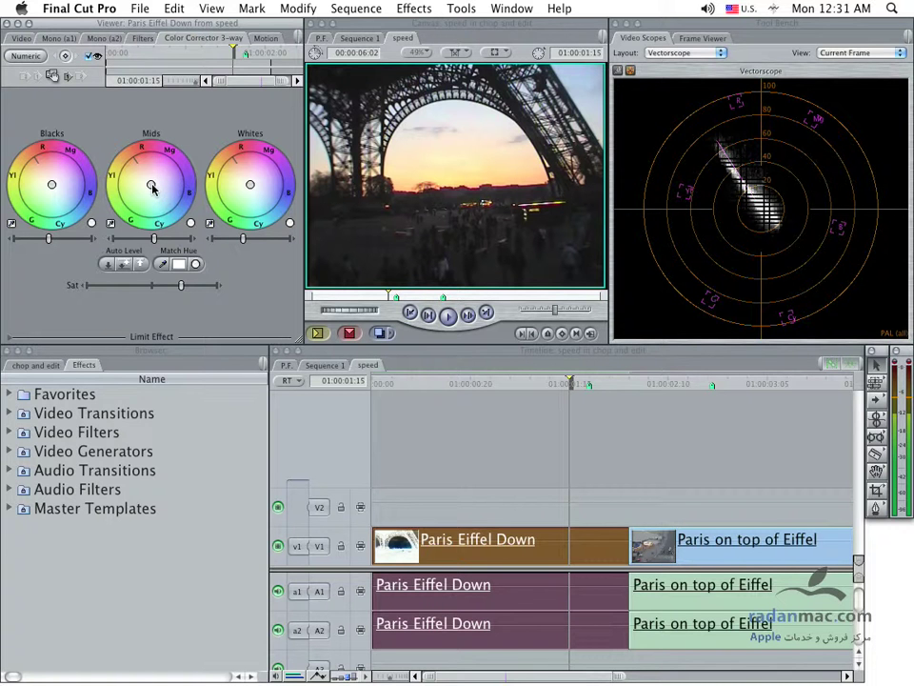
drag(149, 183, 152, 189)
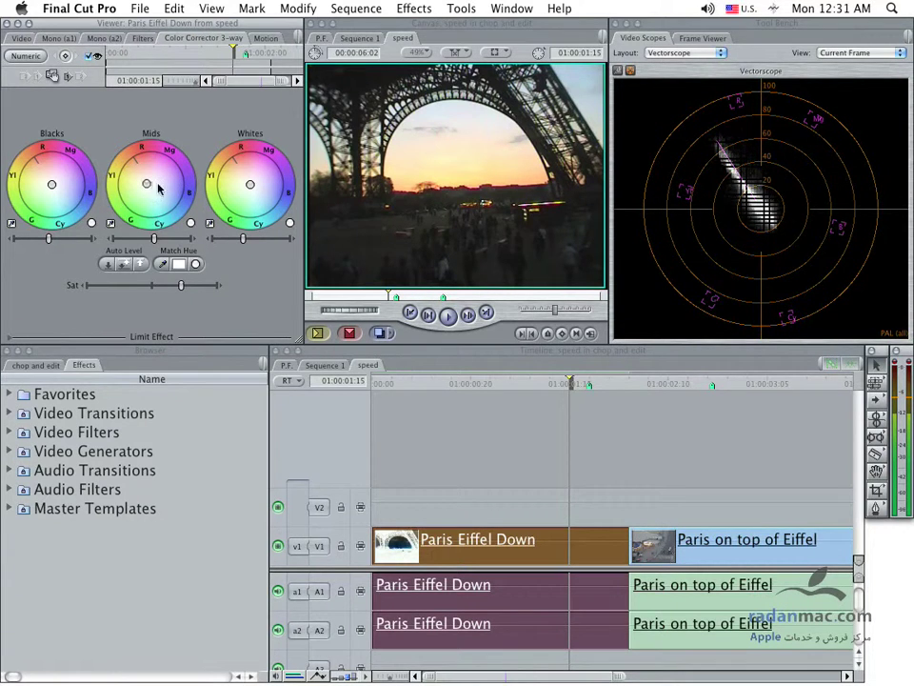
drag(147, 184, 152, 178)
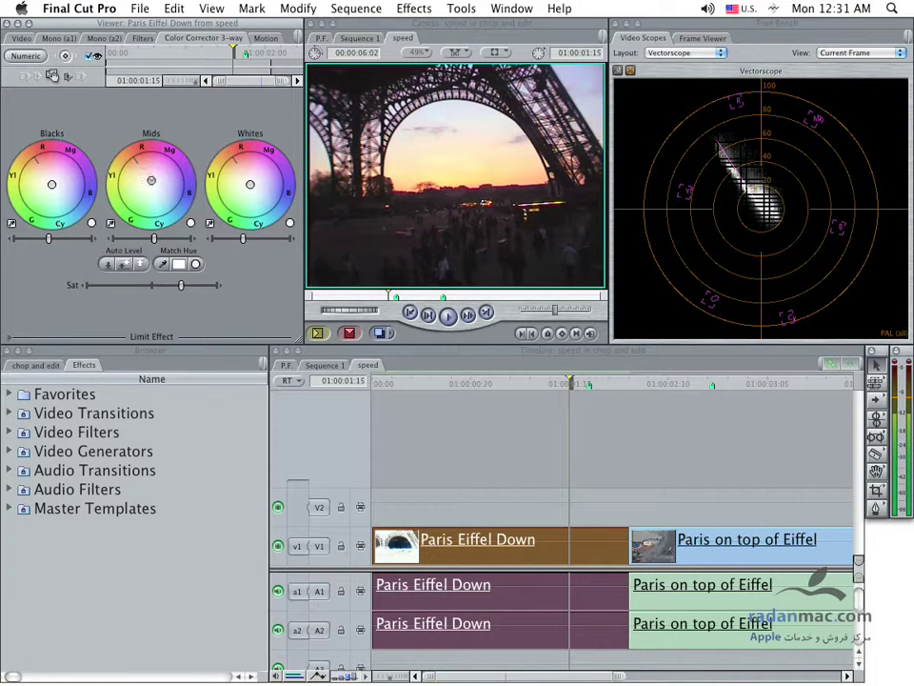
drag(146, 184, 159, 183)
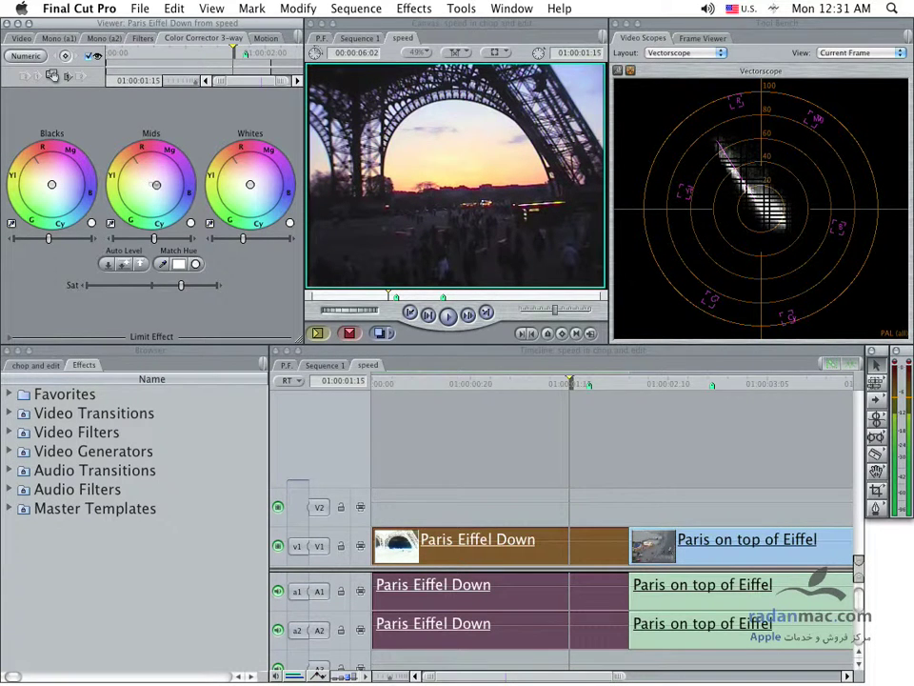
Tint the highlights pinker and the shadows bluer on the colour wheels.
drag(250, 184, 254, 186)
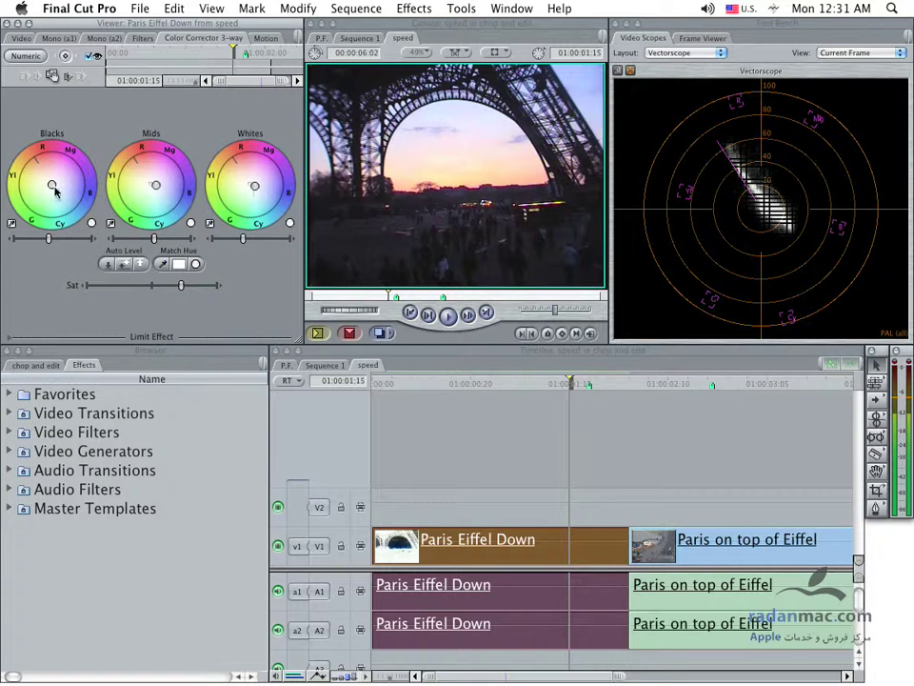
drag(52, 184, 56, 186)
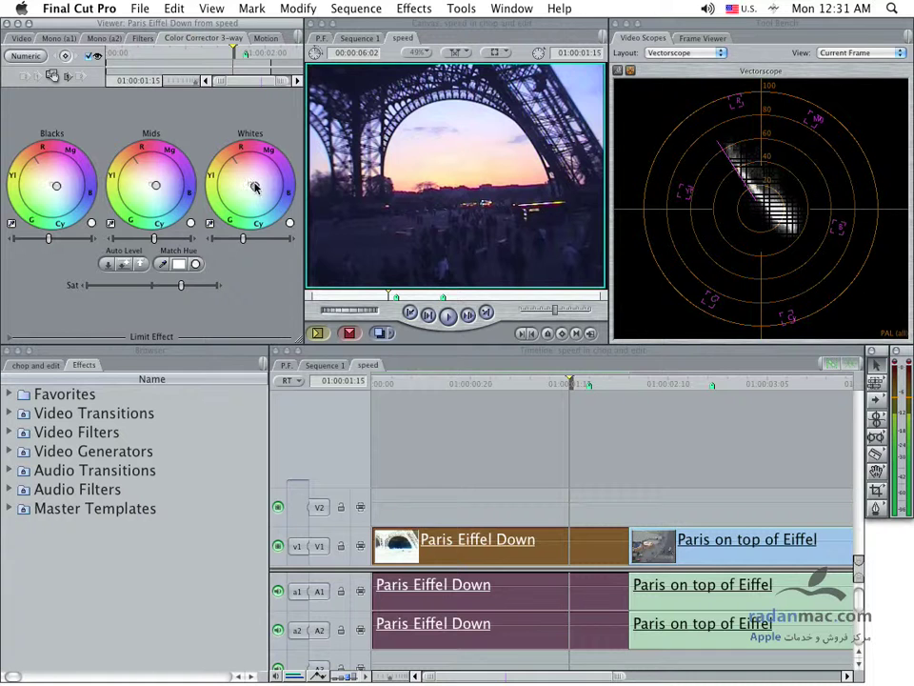
drag(256, 186, 259, 183)
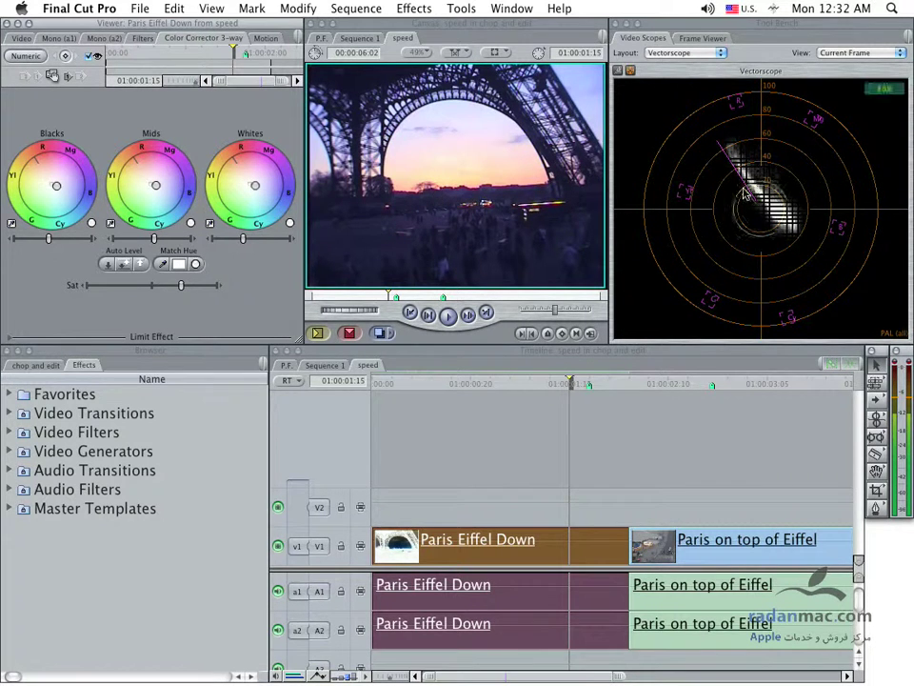
Switch the video scopes to Histogram, then to the Waveform monitor.
click(695, 54)
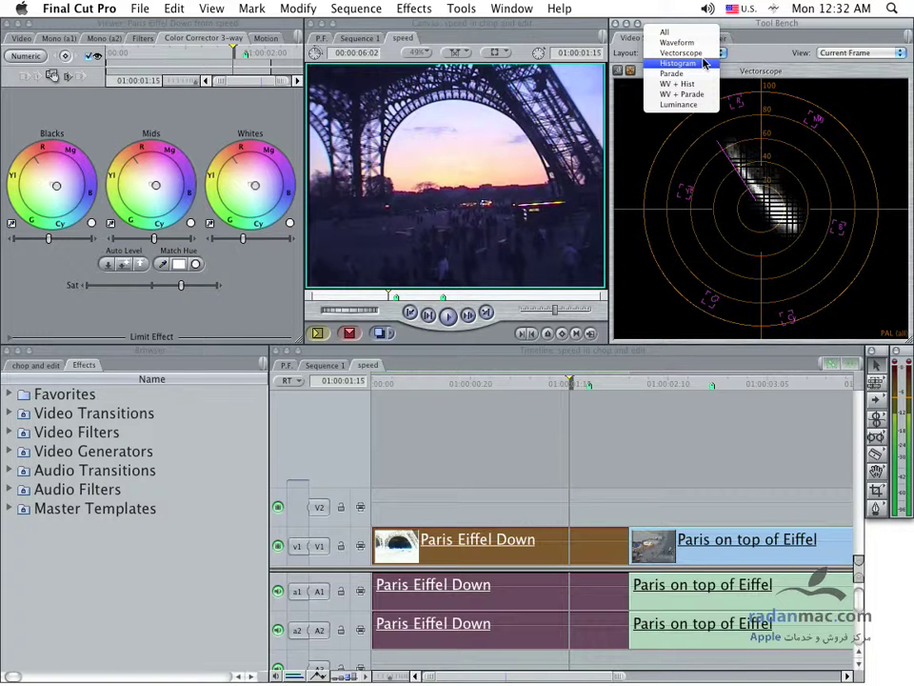
click(705, 63)
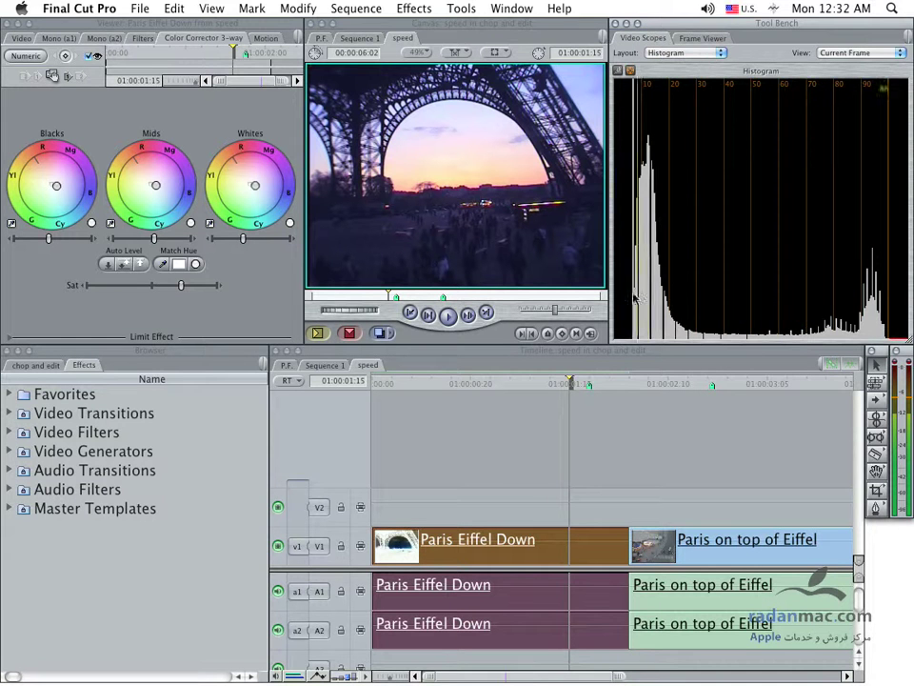
mouse_move(875, 298)
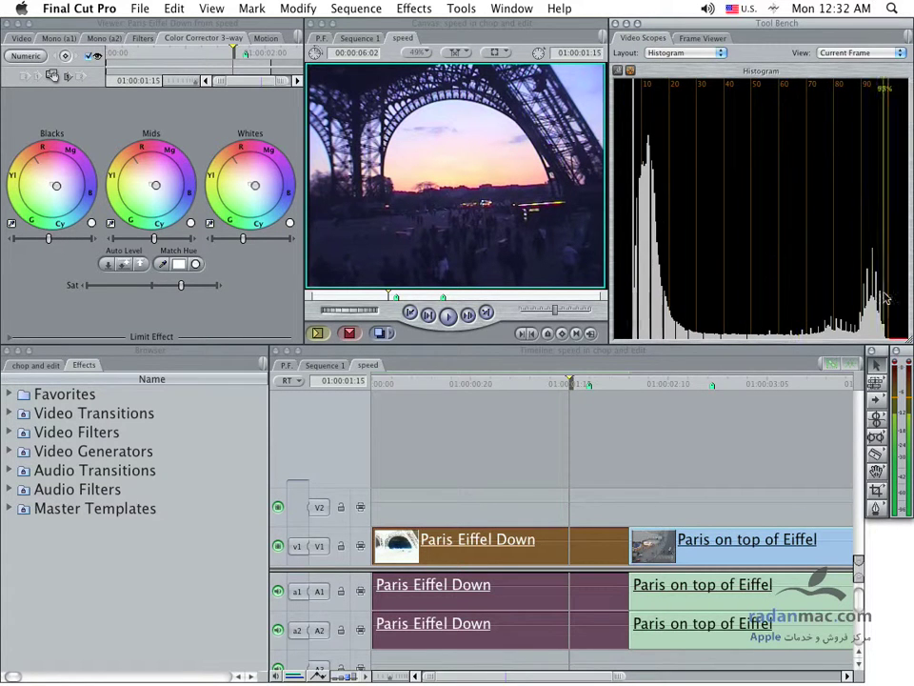
click(702, 53)
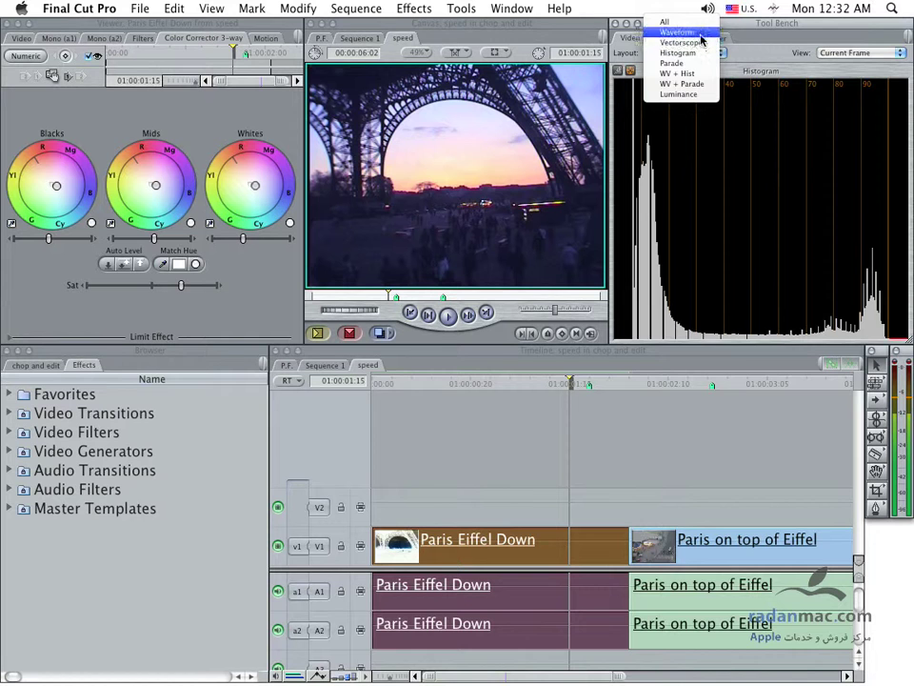
click(680, 32)
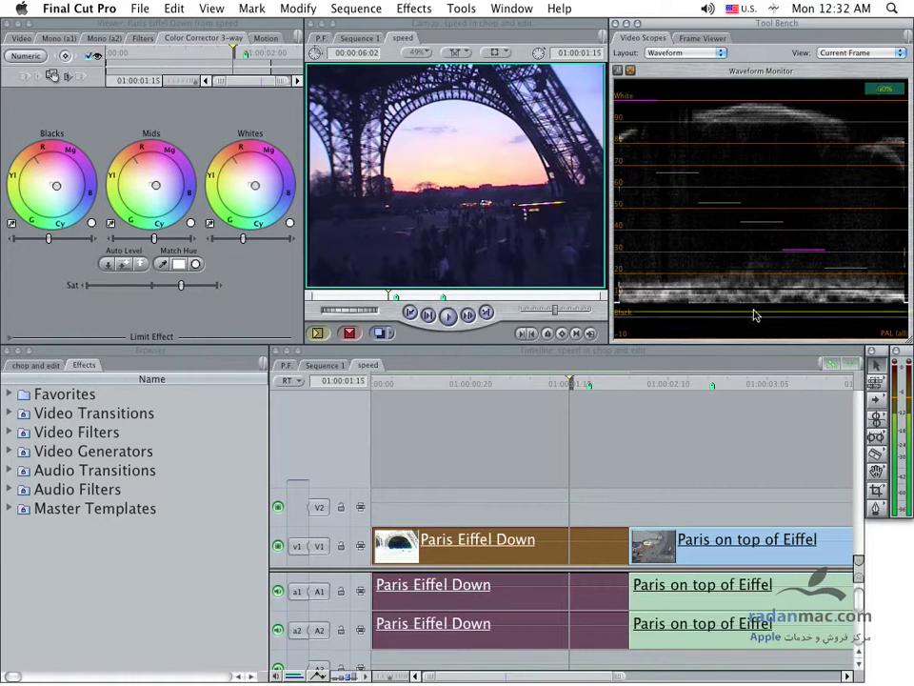
Set the scopes to RGB Parade and drag the Sat slider down to mute colours.
click(709, 53)
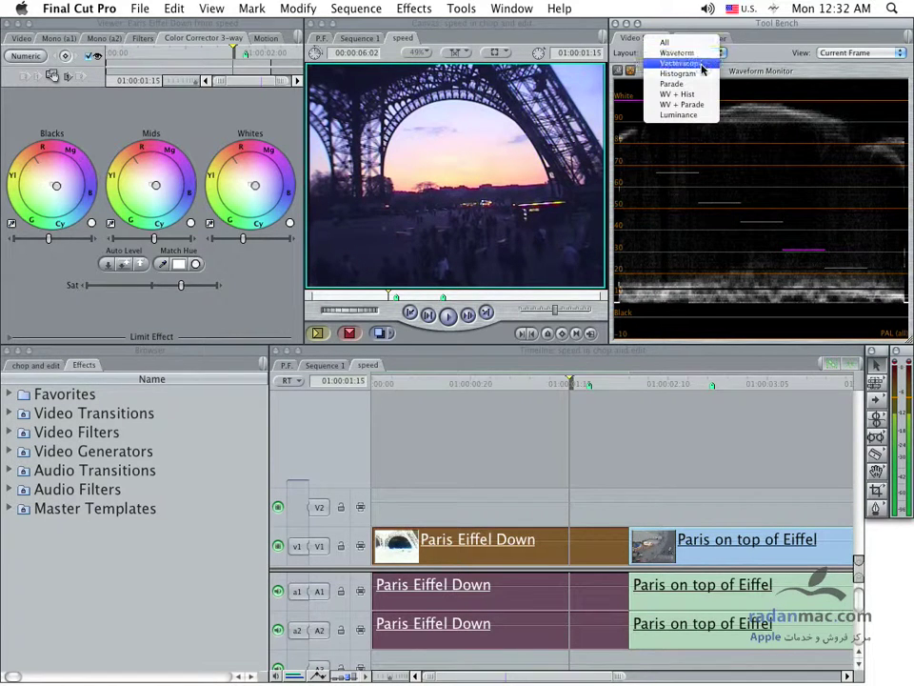
click(698, 73)
click(703, 53)
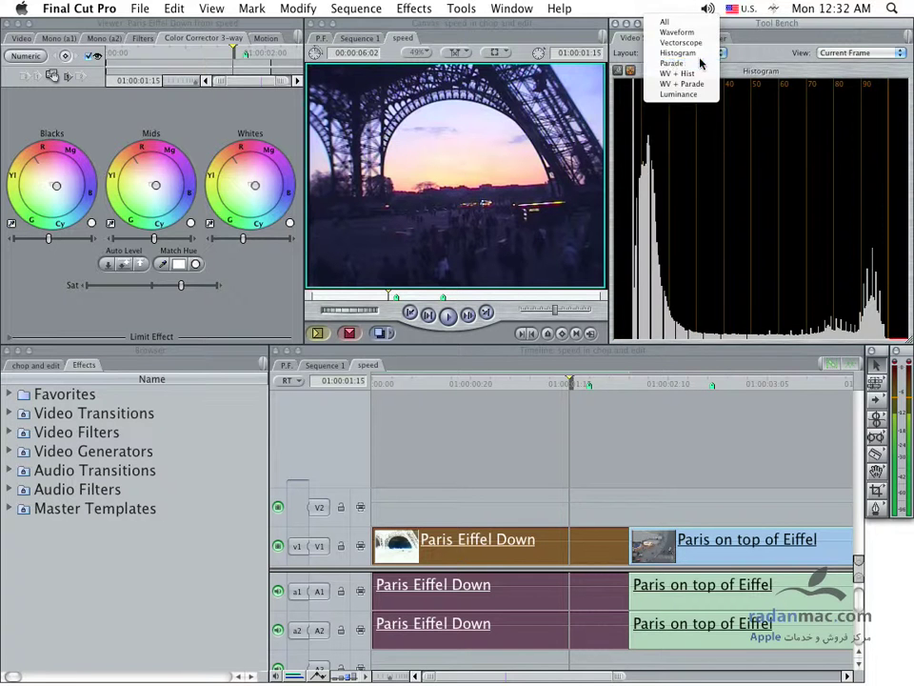
click(702, 63)
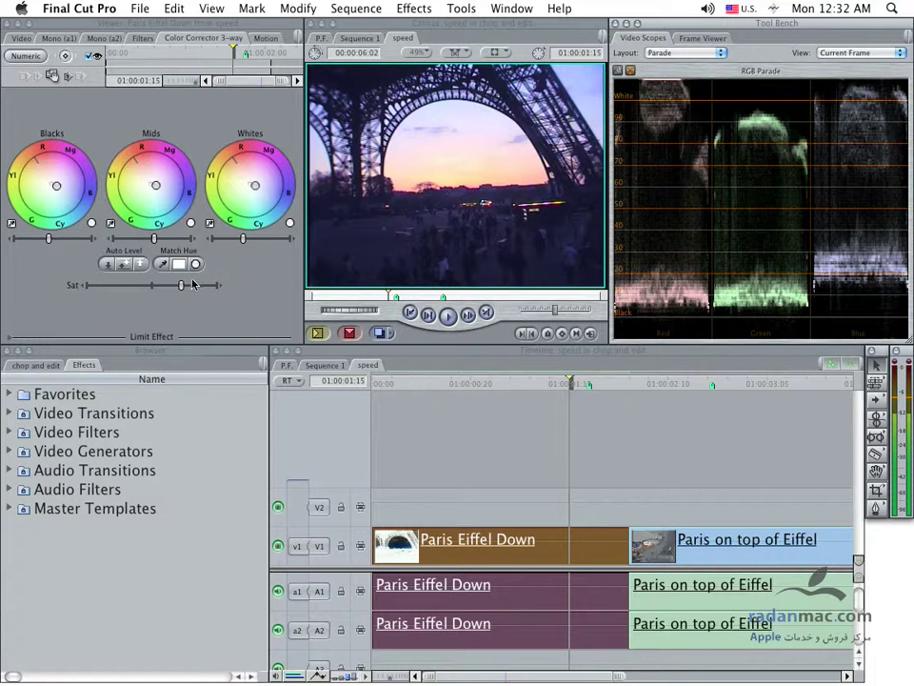
drag(182, 284, 135, 303)
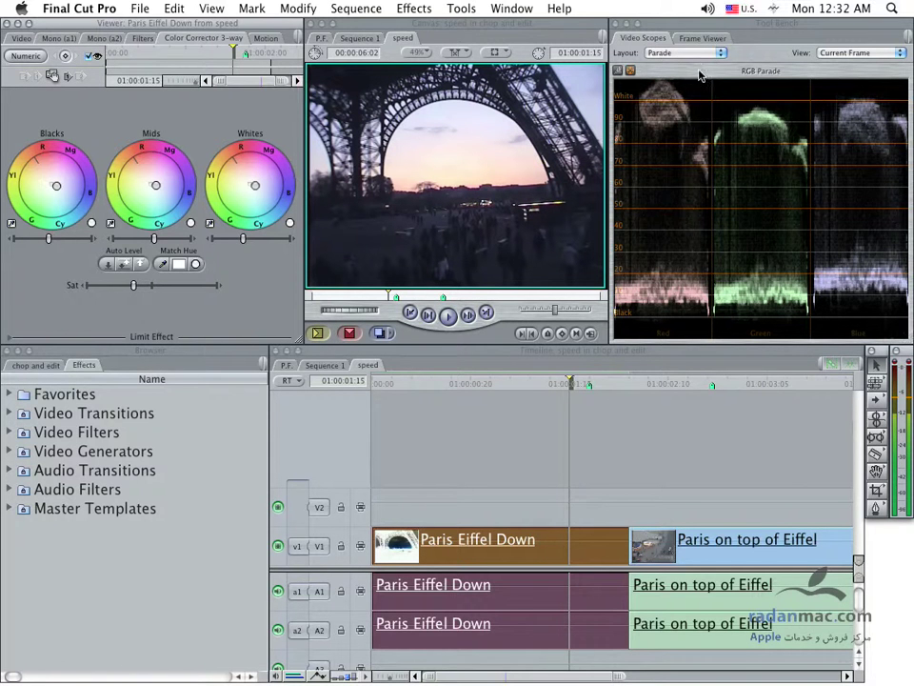
Cycle scope layouts through WV + Hist and Luminance to All, then scrub back to 01:00:01:01.
click(684, 52)
click(674, 71)
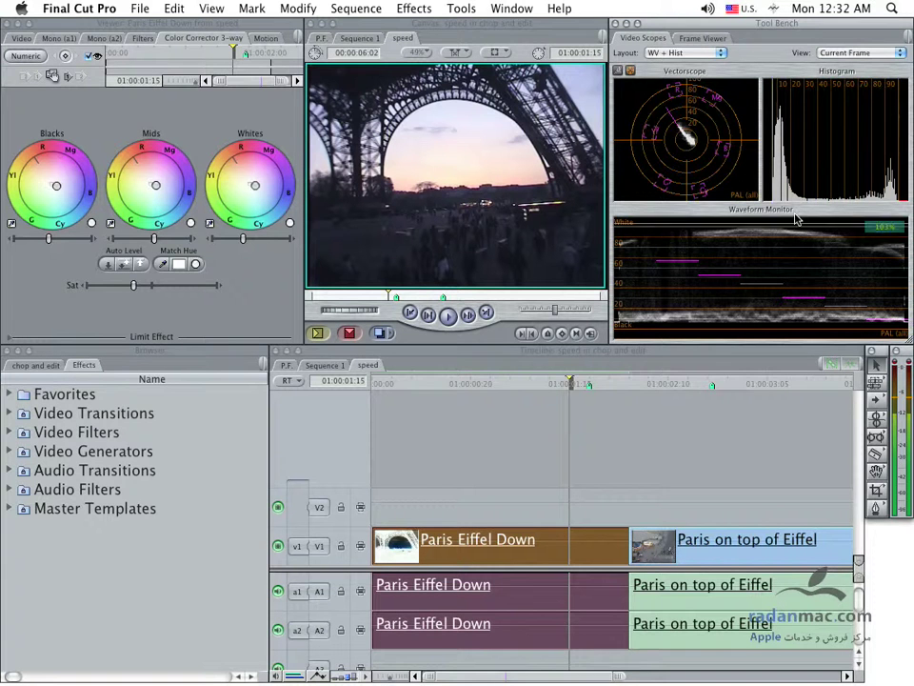
click(671, 53)
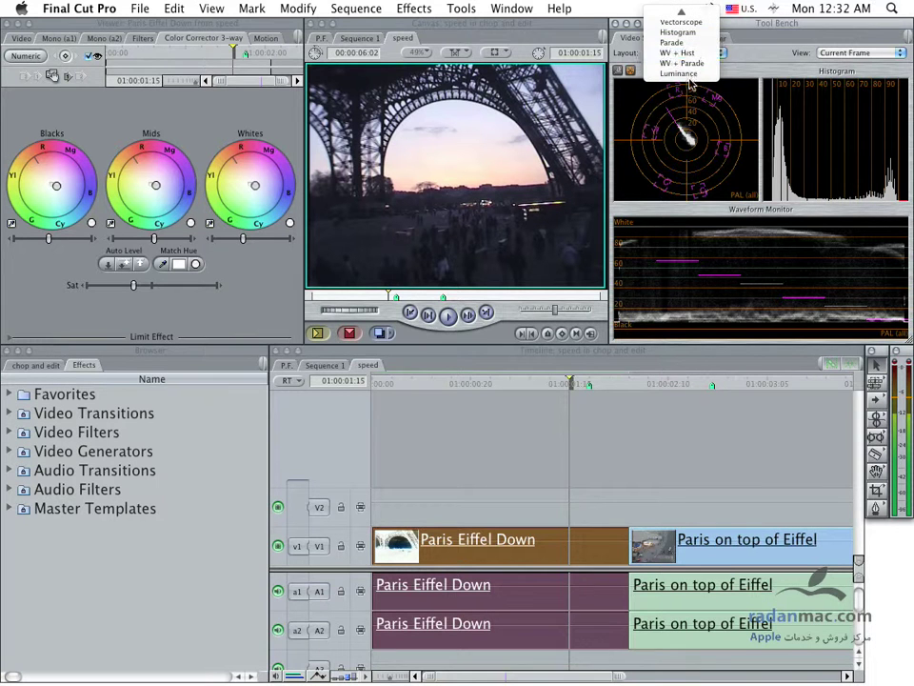
click(678, 73)
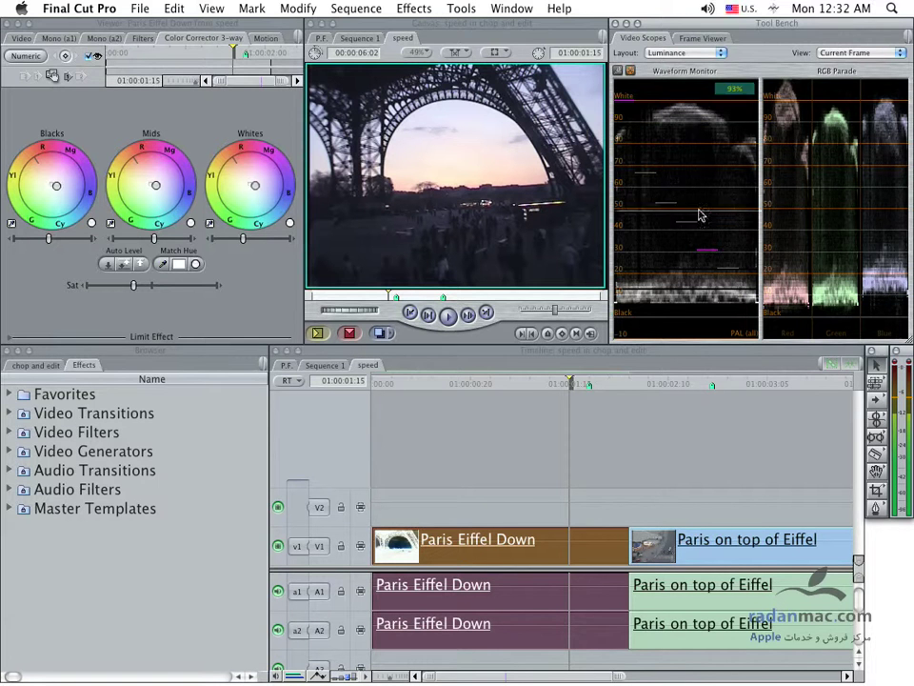
click(706, 54)
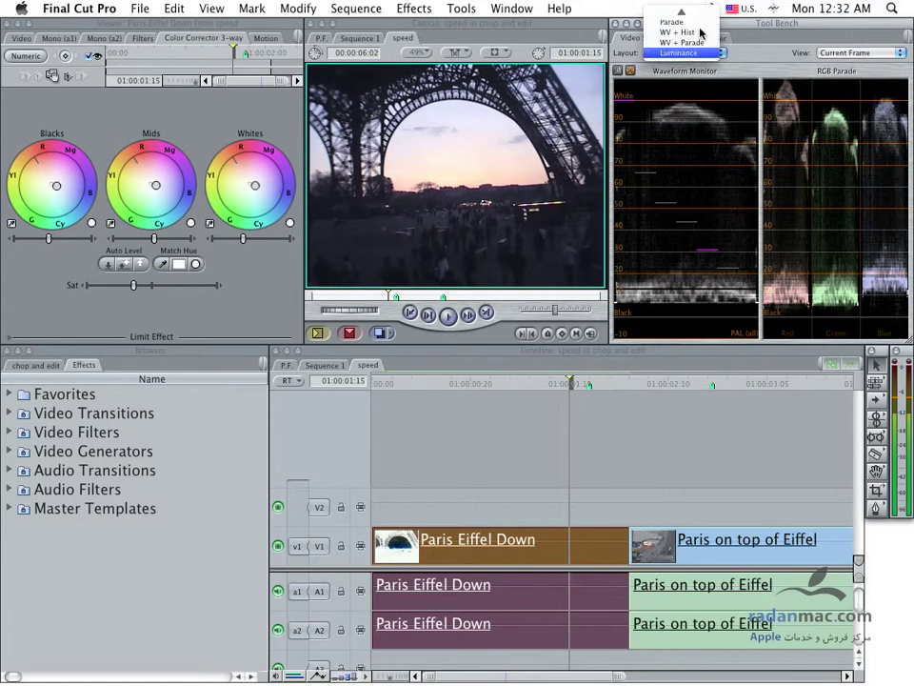
click(691, 16)
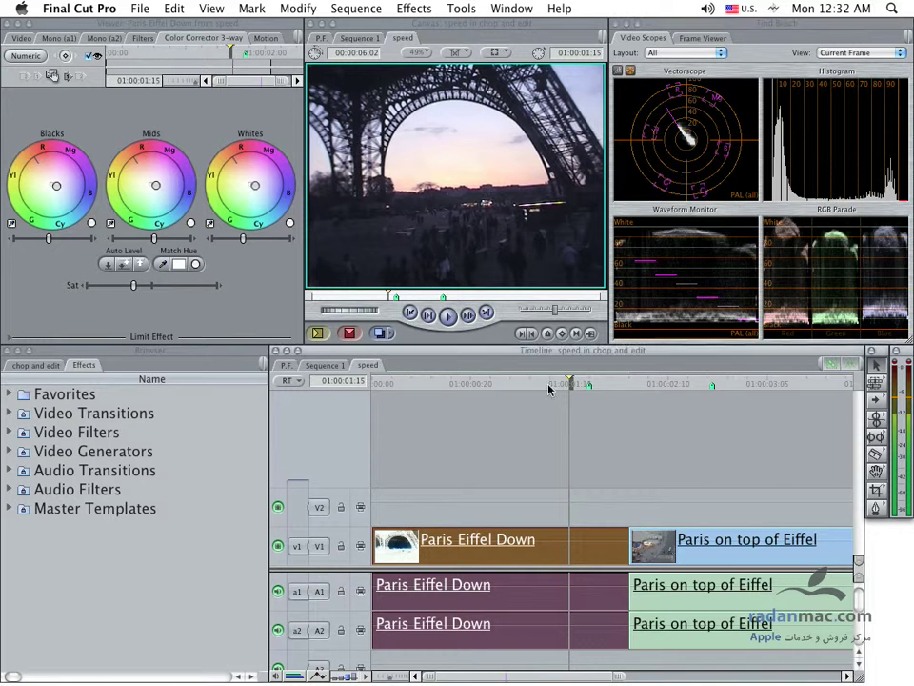
drag(571, 384, 501, 385)
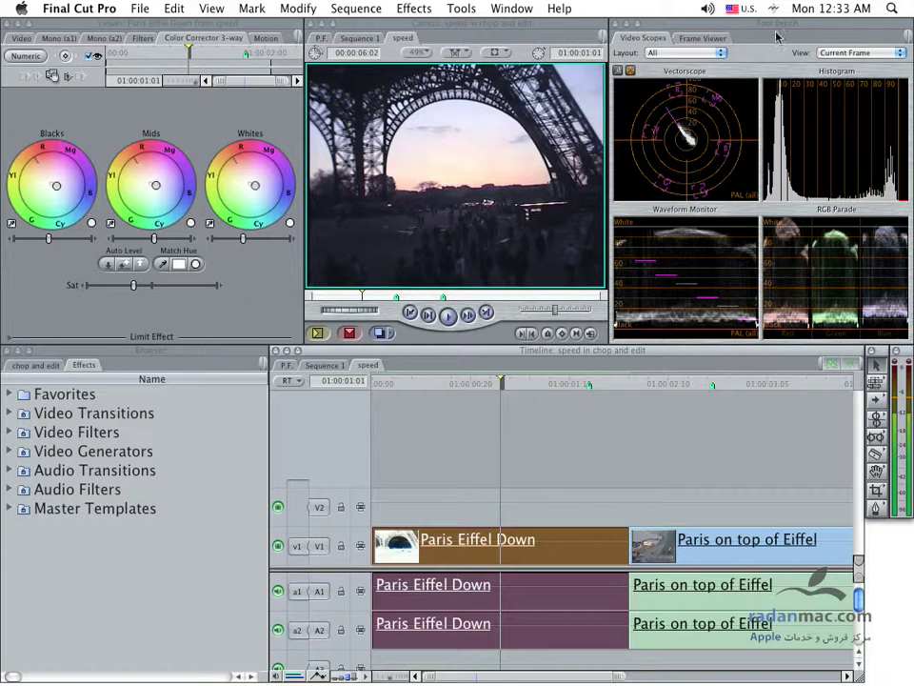
Show a single Waveform scope and reset the 3-way Color Corrector to its defaults.
click(720, 54)
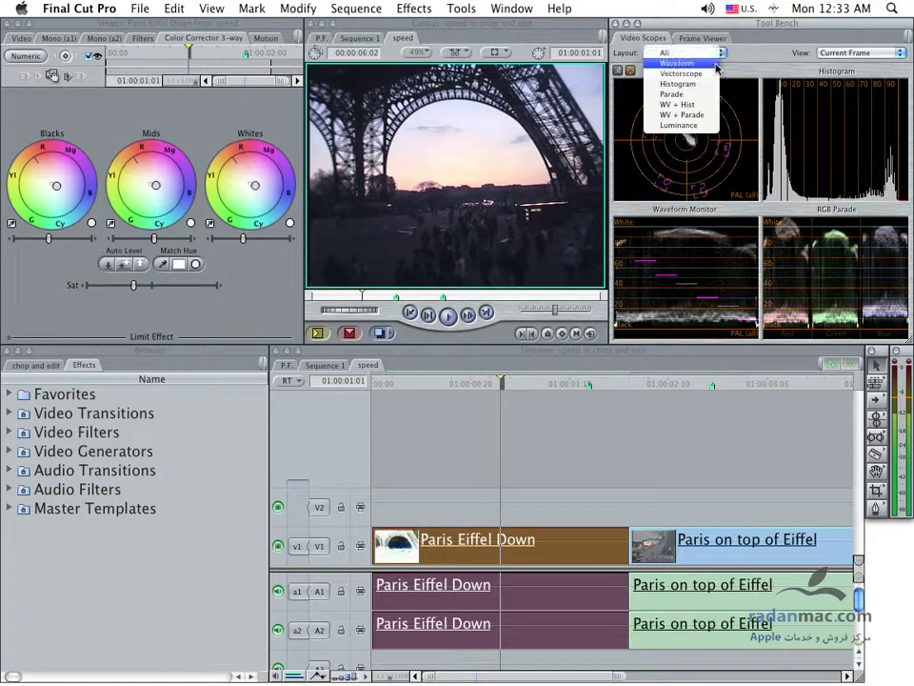
click(685, 62)
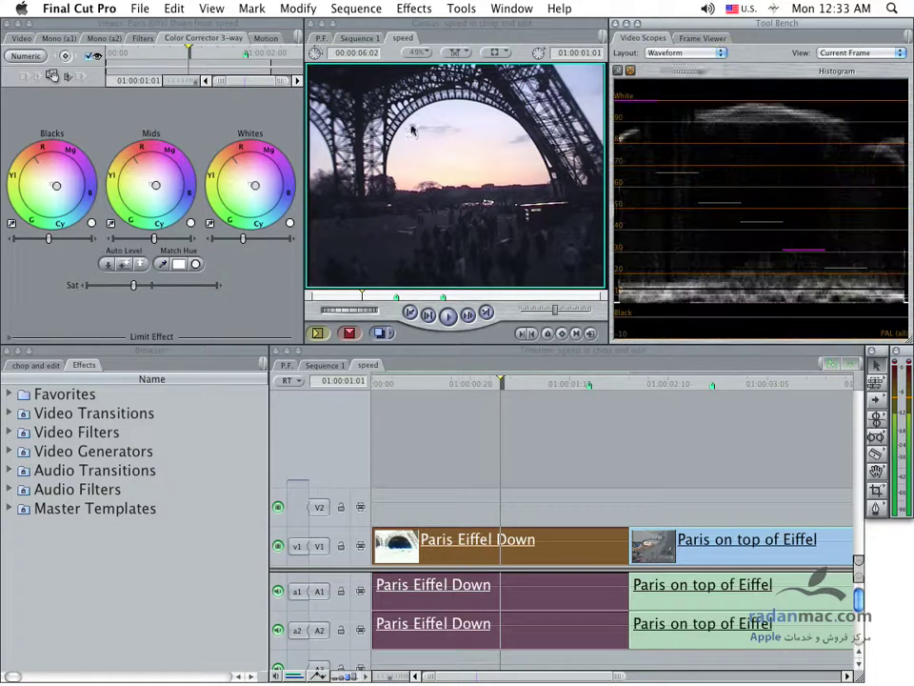
click(31, 54)
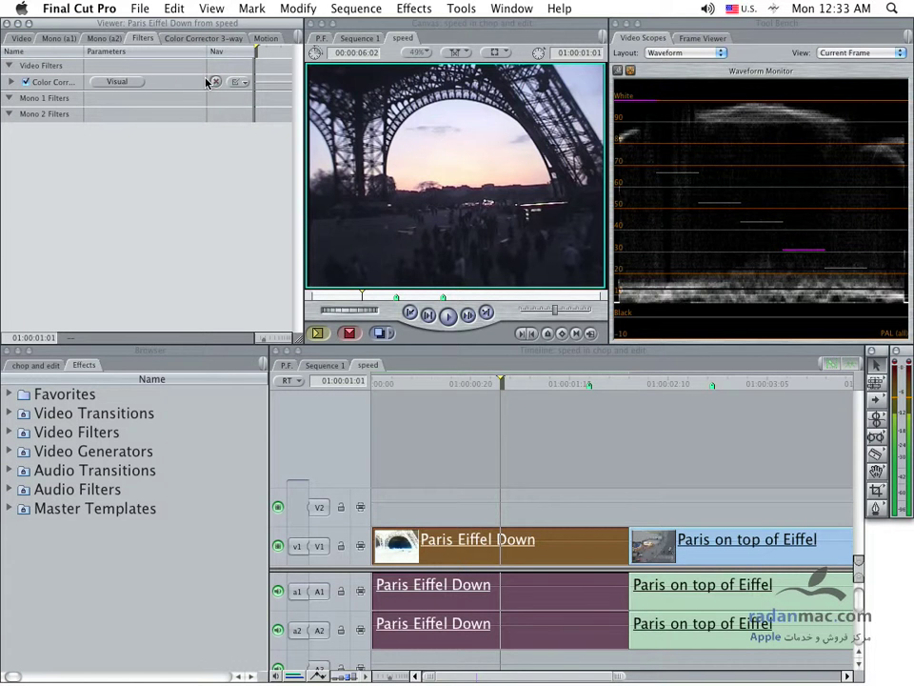
click(216, 82)
click(107, 83)
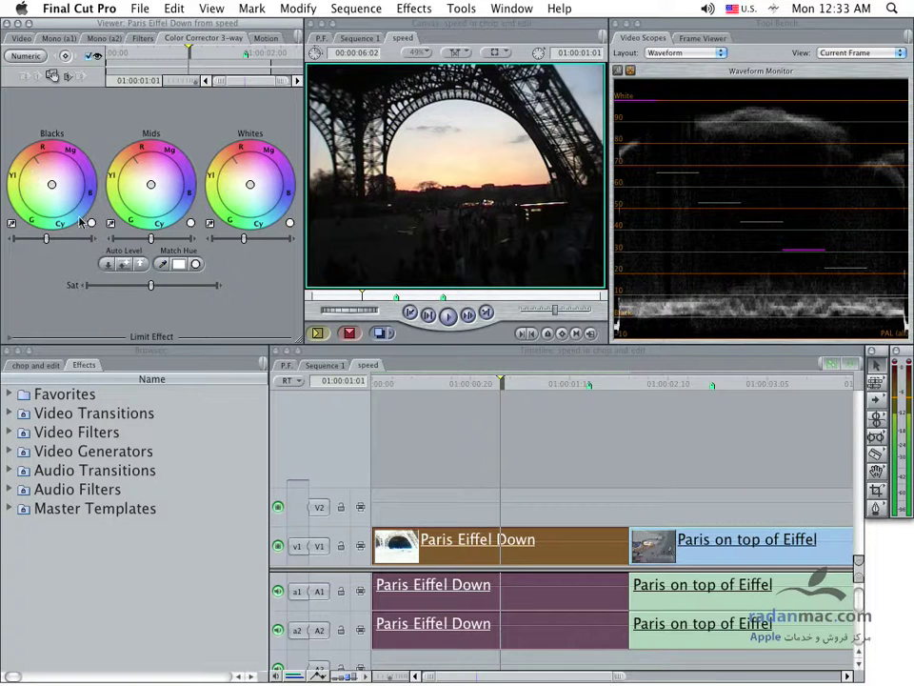
Apply Auto White Level and expand the Limit Effect hue, saturation and luma controls.
click(139, 268)
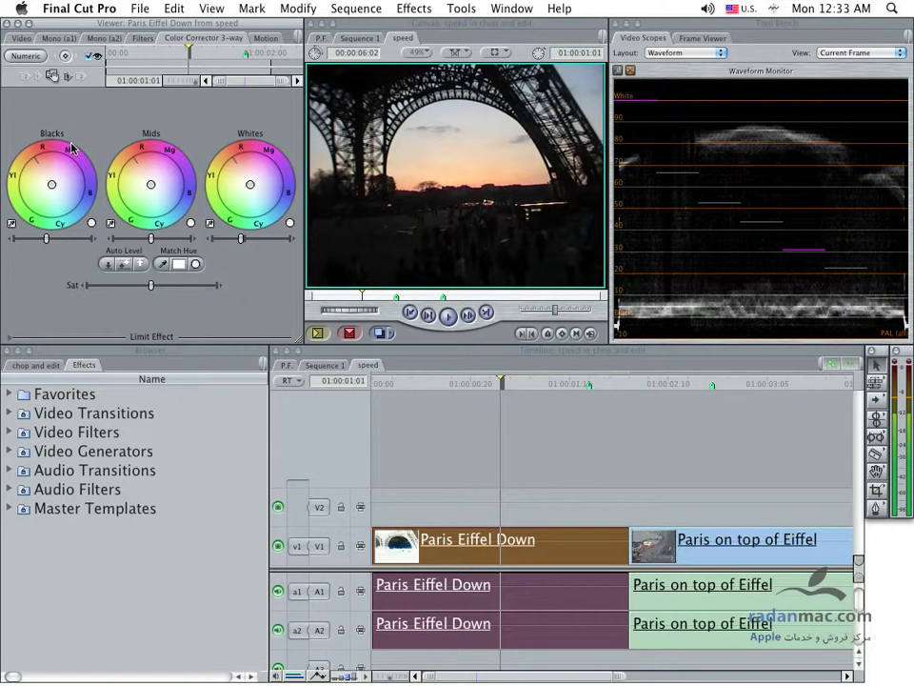
click(28, 57)
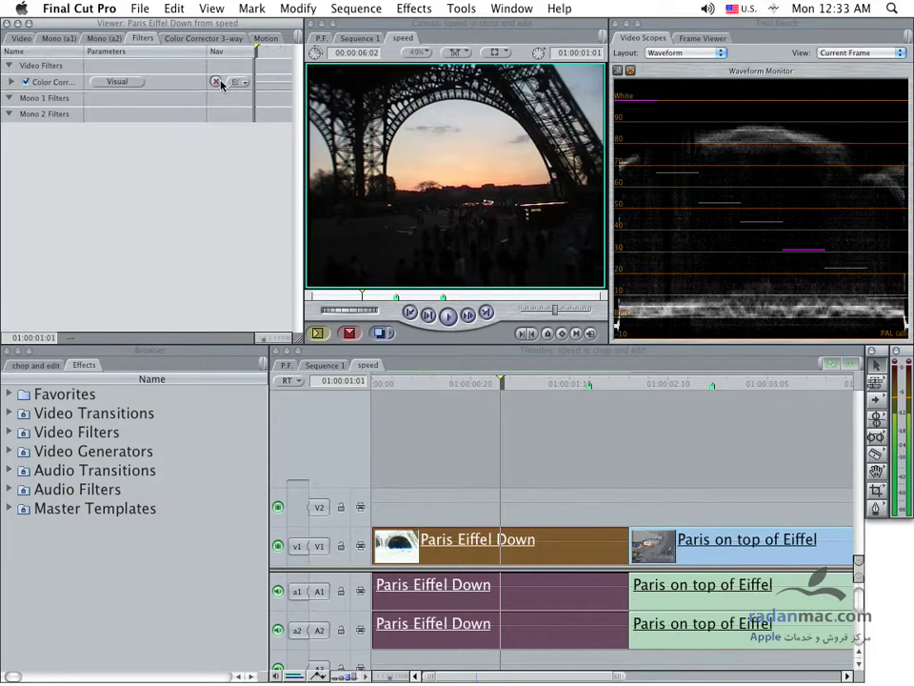
click(112, 81)
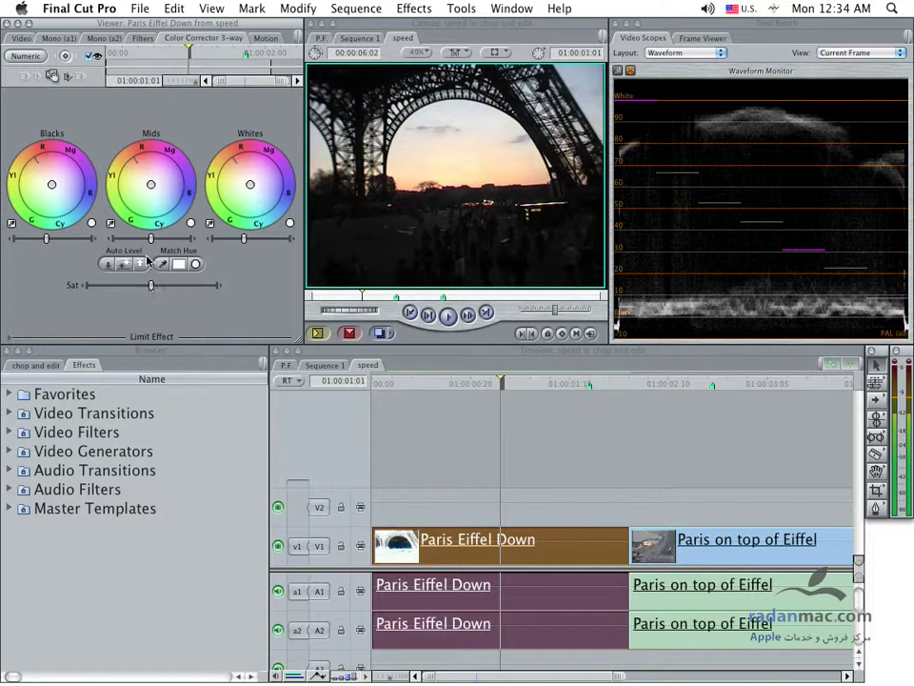
click(9, 336)
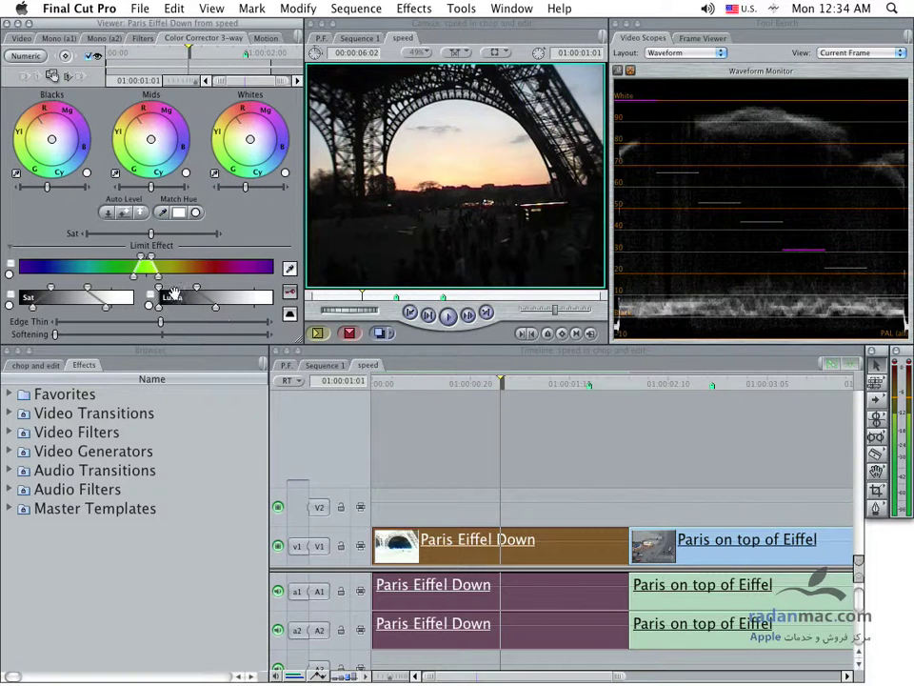